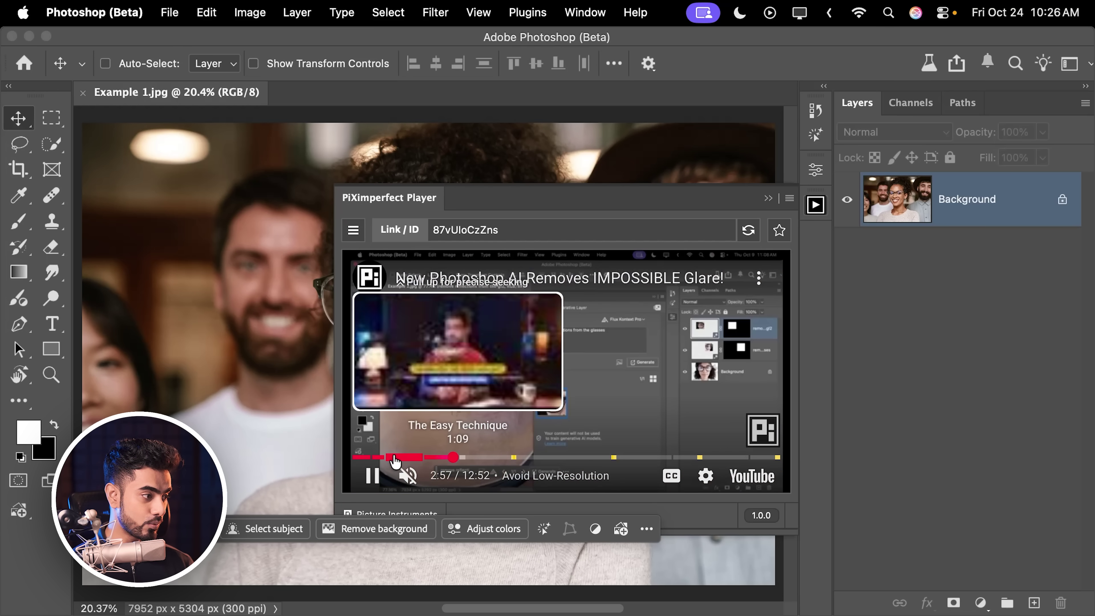
Jump the tutorial video to The Easy Technique chapter at 1:09 and narrow the player panel to uncover the woman's face.
{"action": "left_click", "coordinate": [392, 458]}
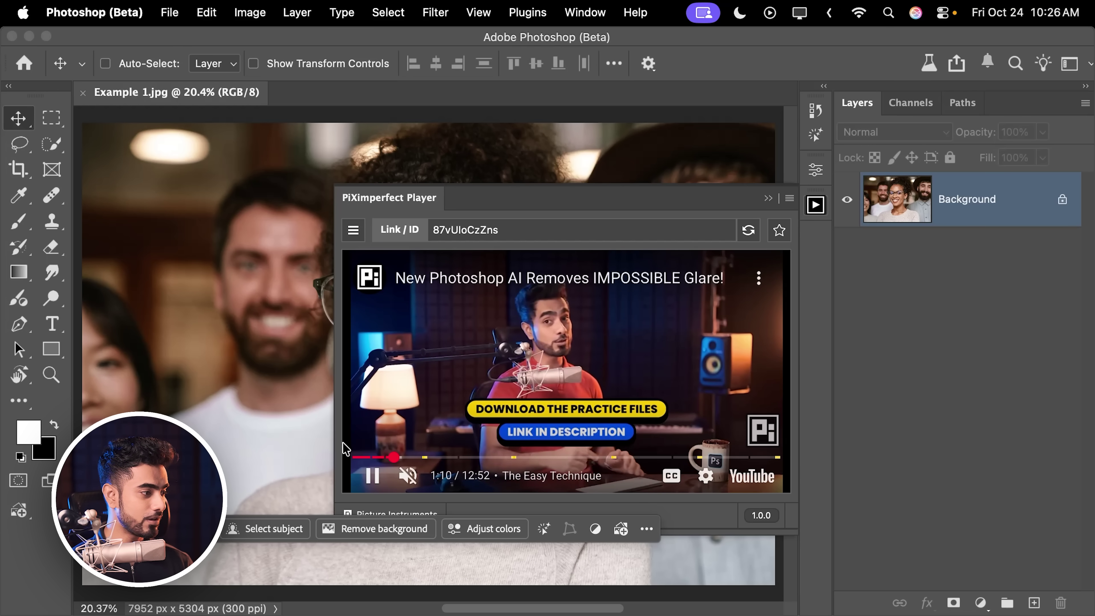
{"action": "left_click_drag", "start_coordinate": [345, 516], "coordinate": [494, 516]}
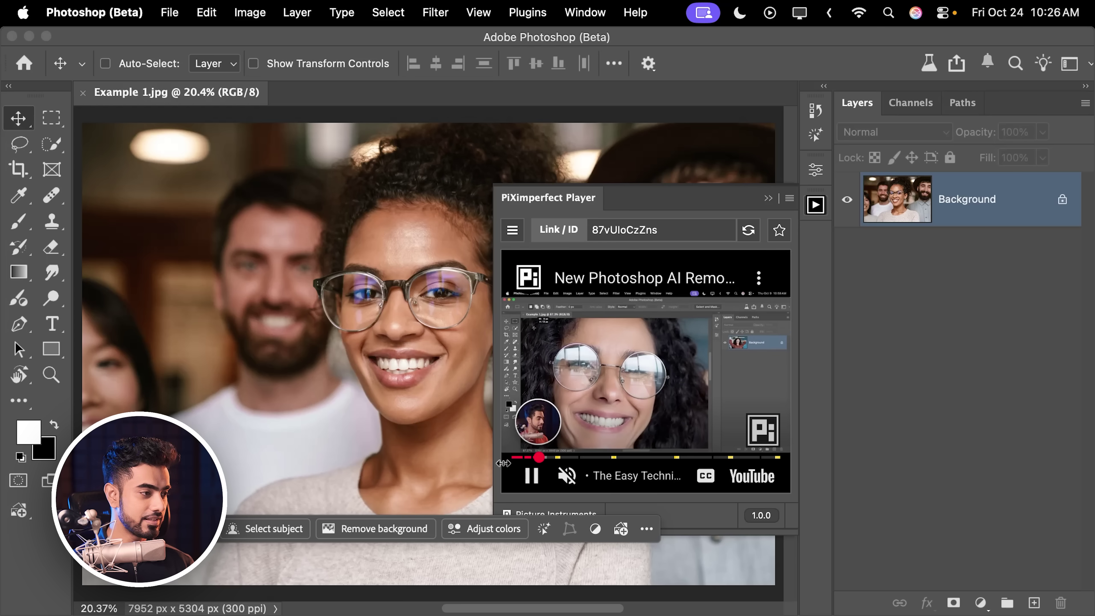
{"action": "left_click_drag", "start_coordinate": [547, 454], "coordinate": [547, 454]}
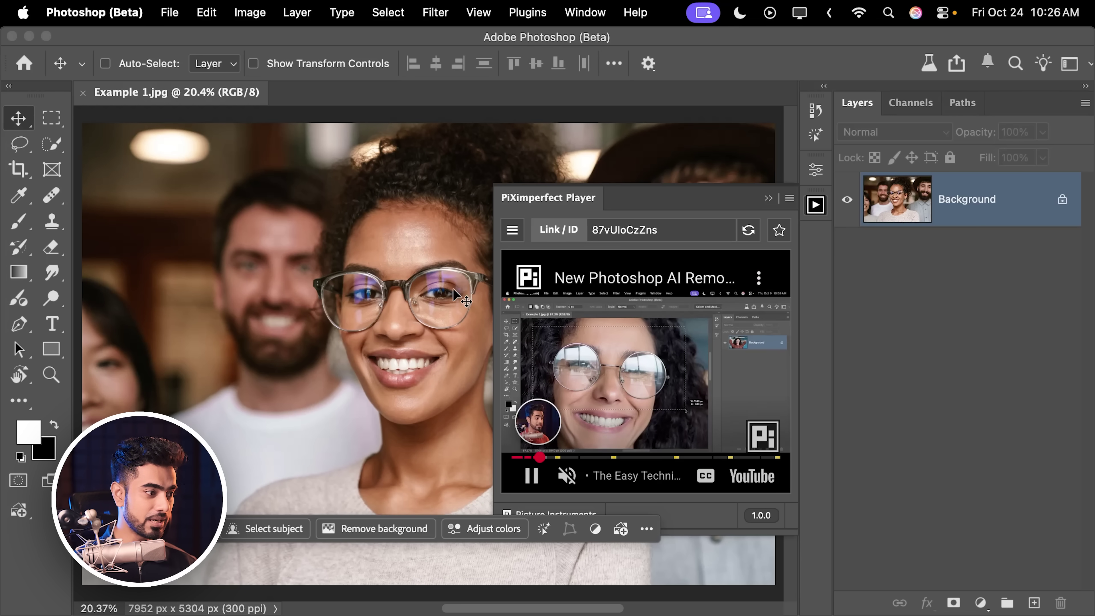
Select a rectangular area around the woman's glasses with the Rectangular Marquee tool.
{"action": "scroll", "coordinate": [259, 319], "scroll_direction": "right", "scroll_amount": 5}
{"action": "scroll", "coordinate": [259, 319], "scroll_direction": "up", "scroll_amount": 2}
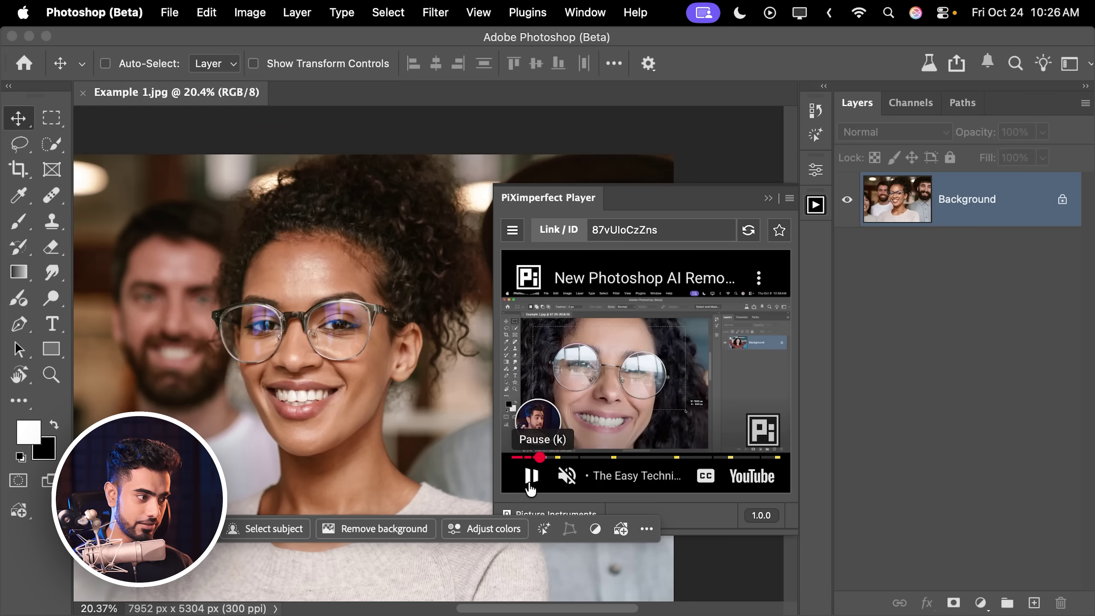
{"action": "key", "text": "m"}
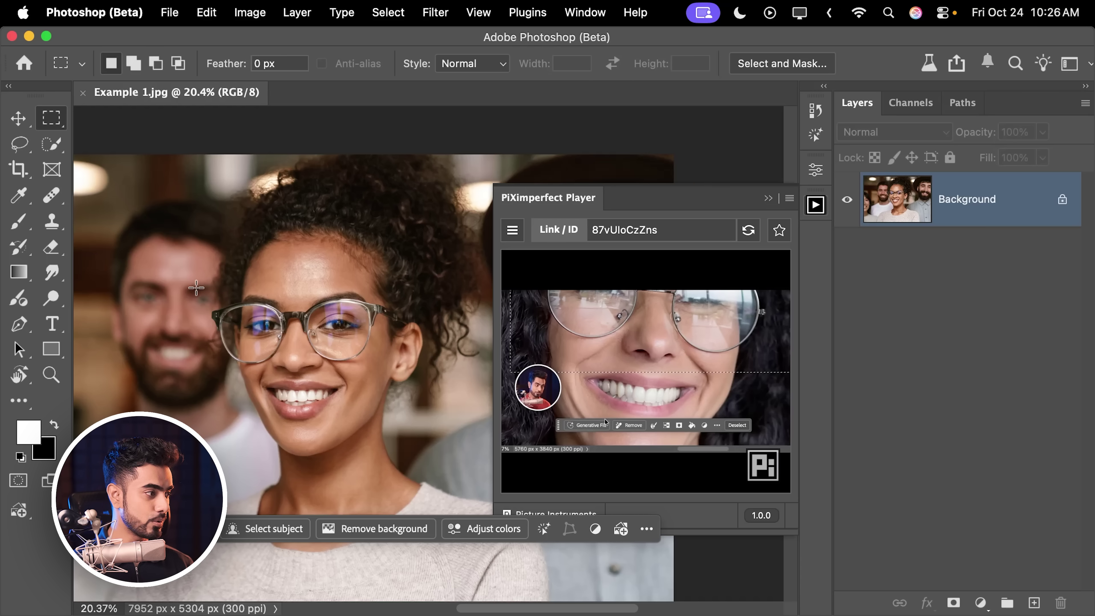
{"action": "left_click_drag", "start_coordinate": [197, 286], "coordinate": [399, 377]}
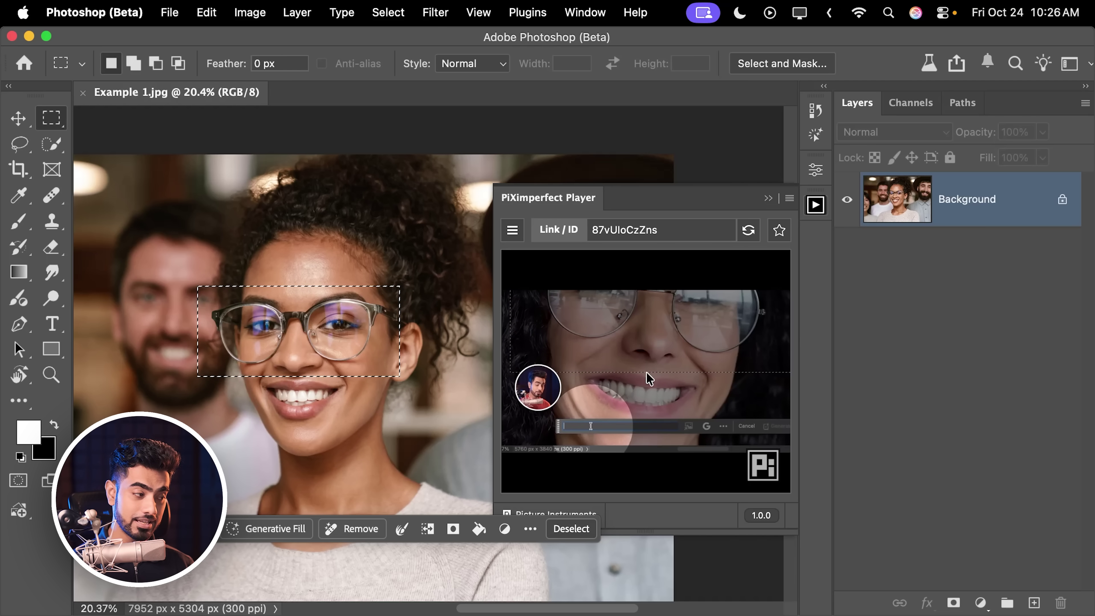
Run Generative Fill on the selection with the Flux Kontext Pro model and the prompt "remove all reflections from the glasses".
{"action": "left_click", "coordinate": [271, 528]}
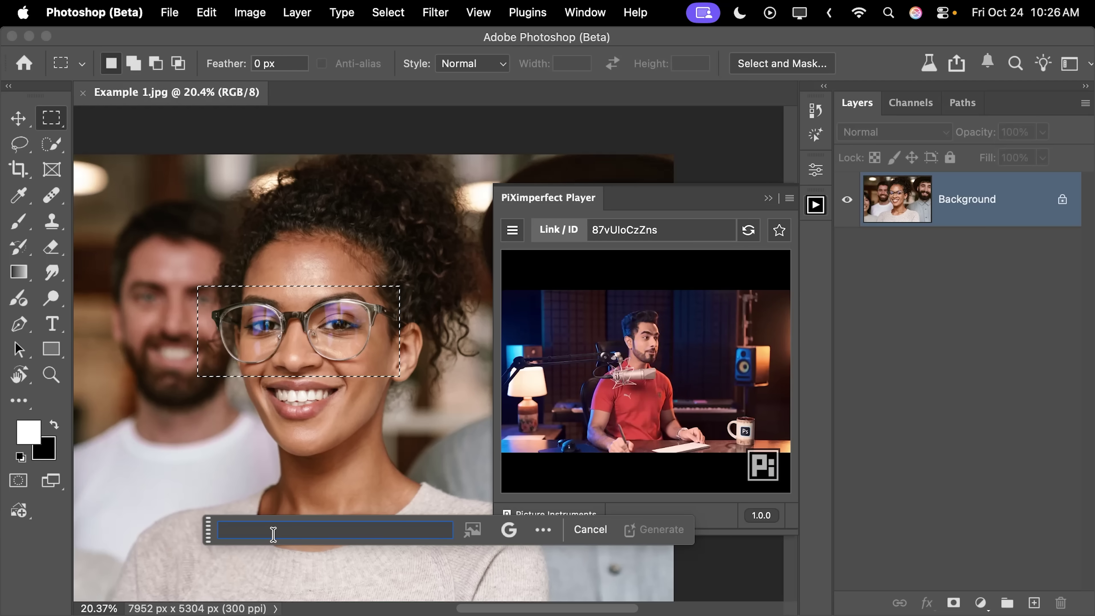
{"action": "left_click", "coordinate": [509, 529]}
{"action": "left_click", "coordinate": [506, 433]}
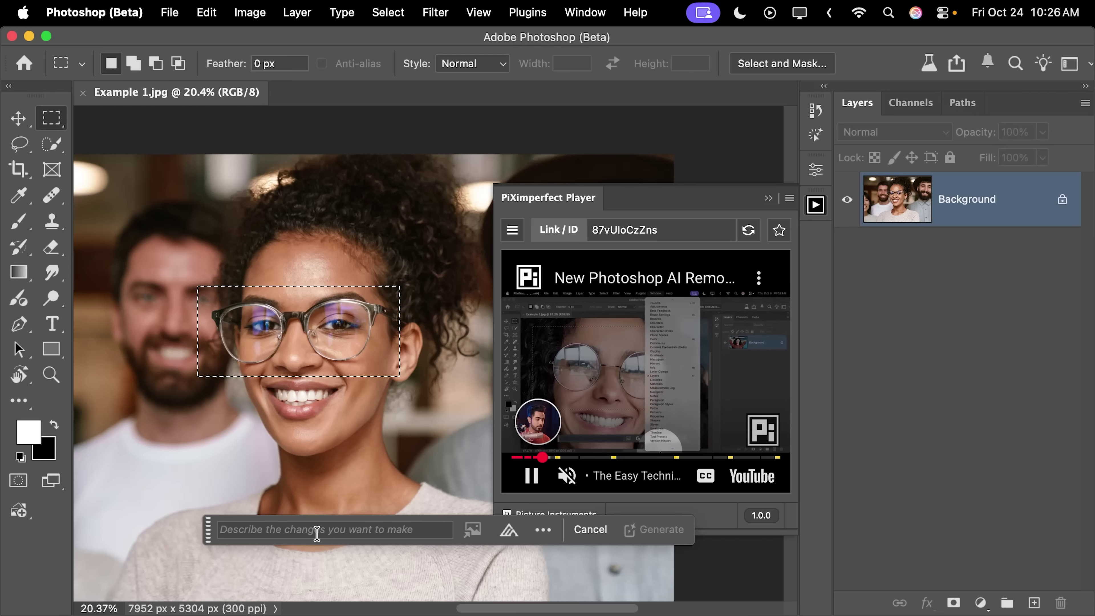
{"action": "type", "text": "remove all reflections from the glasses"}
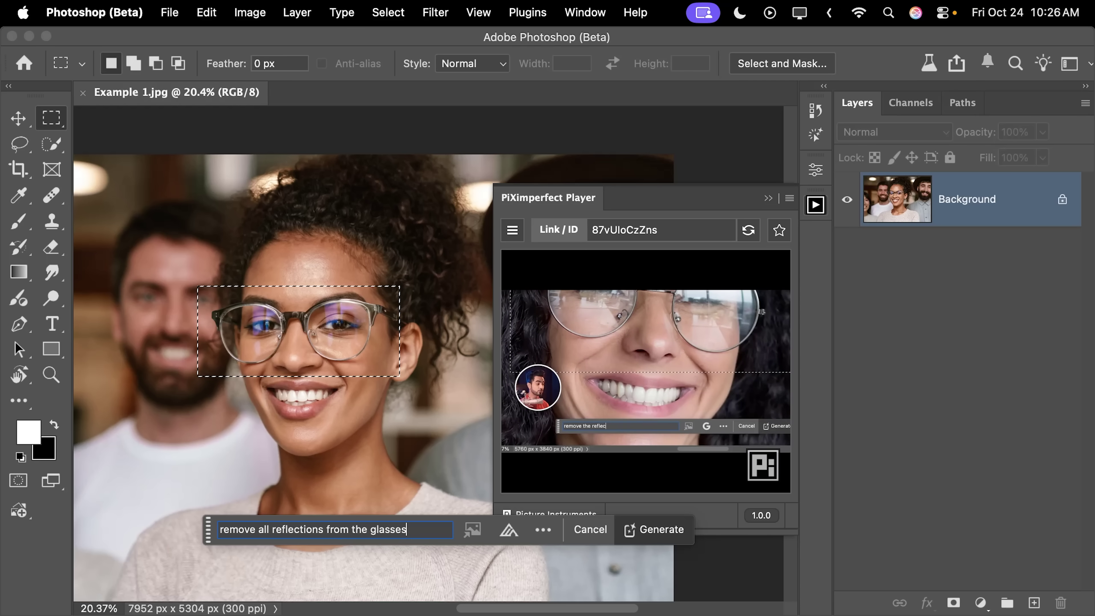
{"action": "key", "text": "Return"}
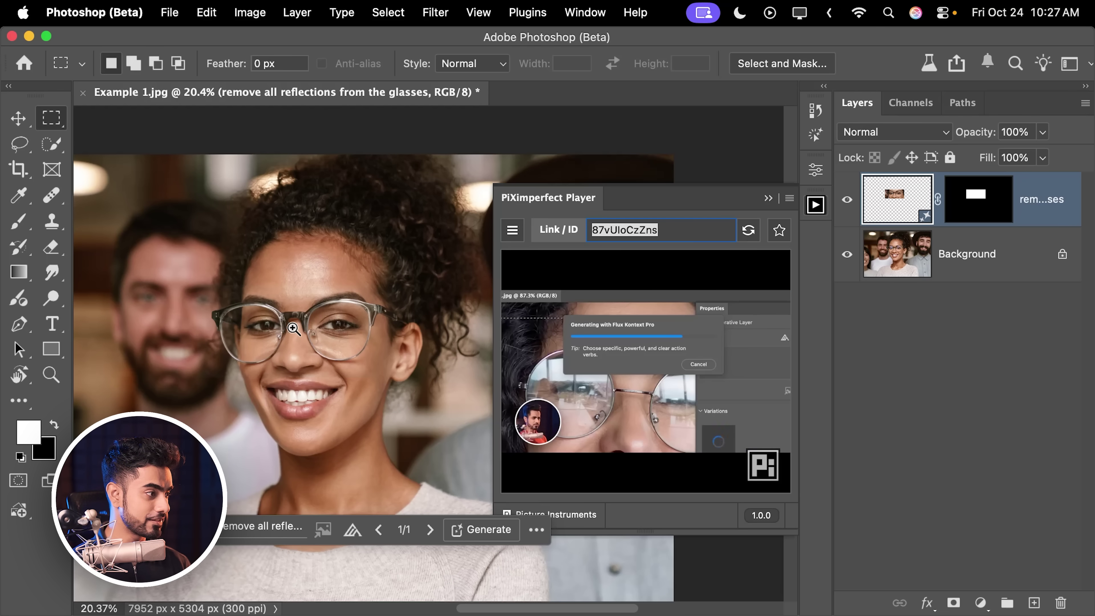
Inspect the glasses up close and toggle the generated layer's visibility to compare it with the original.
{"action": "left_click_drag", "start_coordinate": [311, 305], "coordinate": [517, 276]}
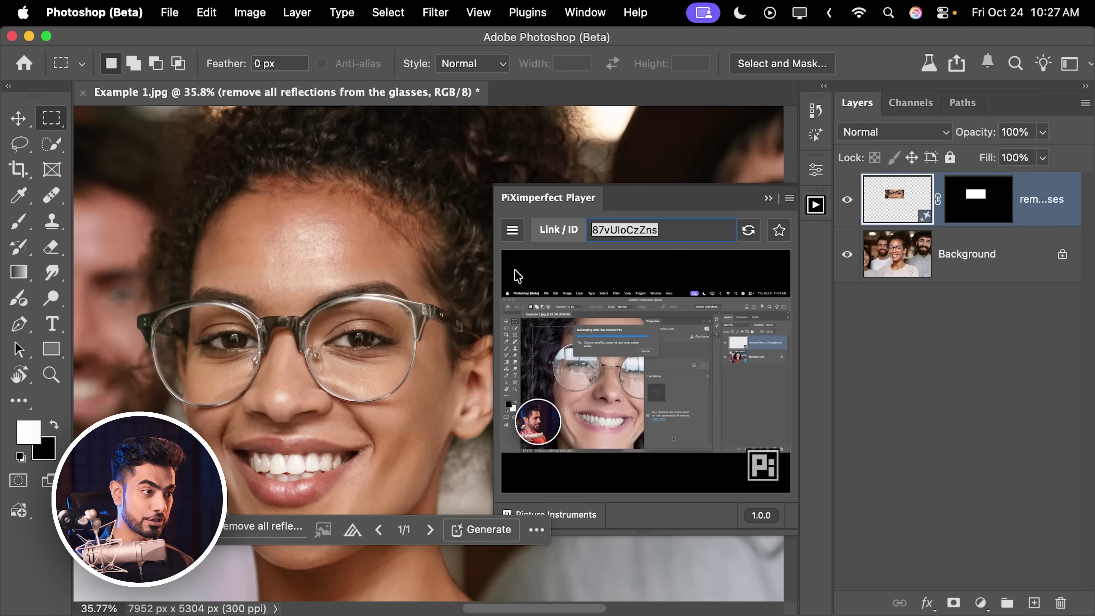
{"action": "left_click", "coordinate": [845, 210]}
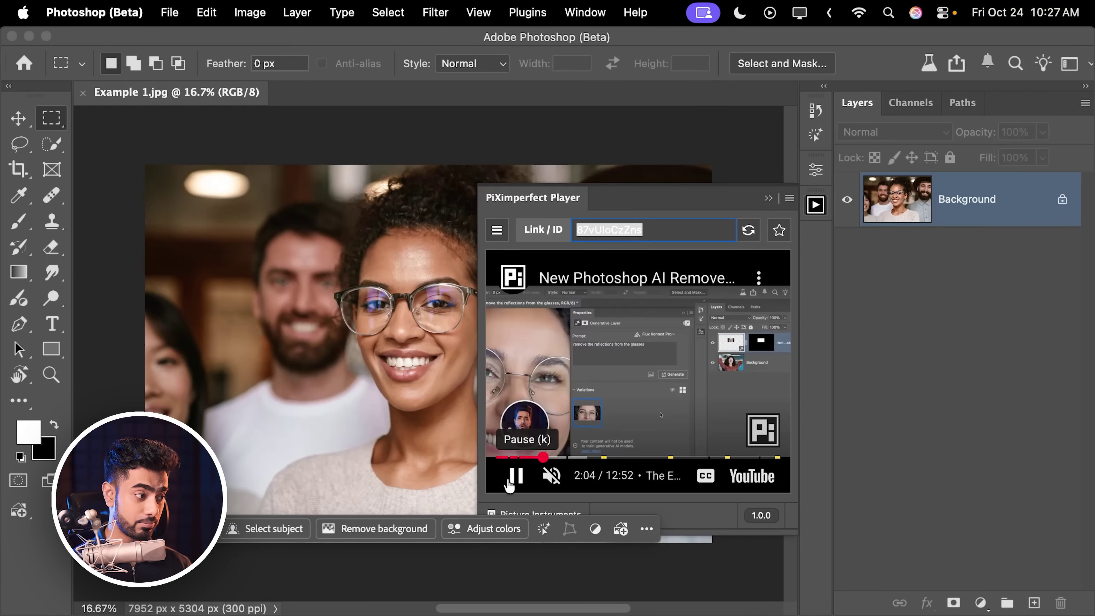
Widen the PiXimperfect Player panel and open the video's playback settings to reach the quality option.
{"action": "left_click_drag", "start_coordinate": [481, 471], "coordinate": [397, 464]}
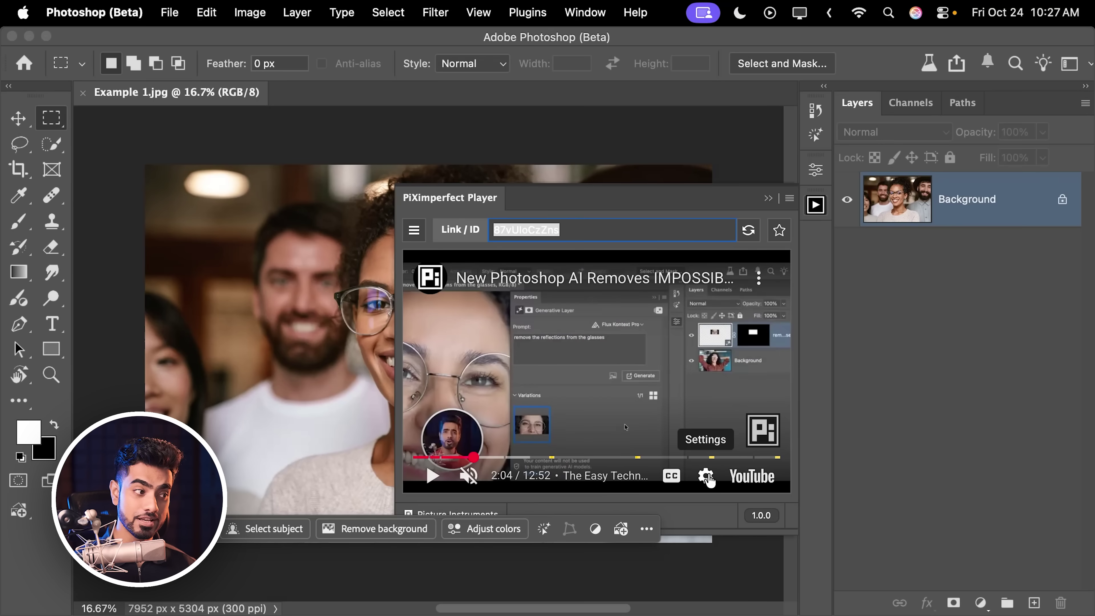
{"action": "left_click", "coordinate": [705, 475]}
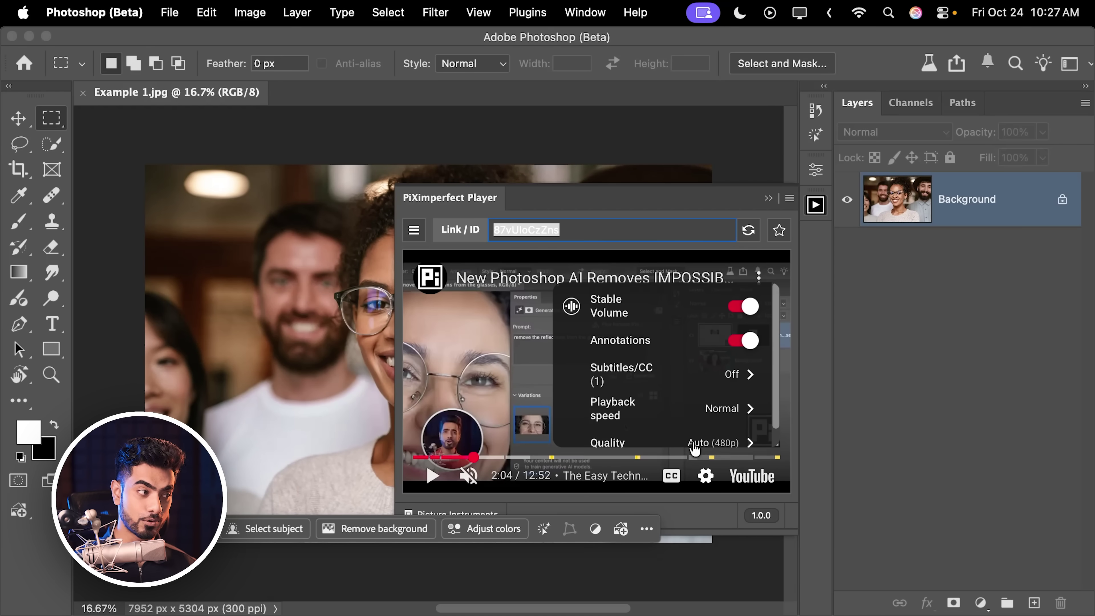
{"action": "scroll", "coordinate": [772, 414], "scroll_direction": "down", "scroll_amount": 1}
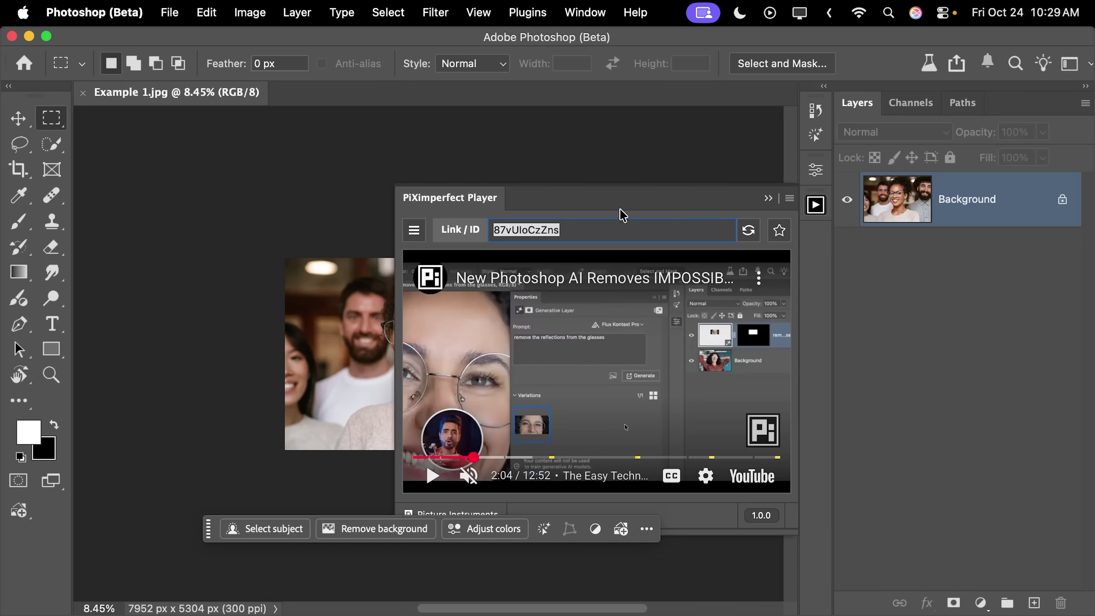
Dock the PiXimperfect Player beside the tools, then re-dock it on the outer side of the Layers panel and narrow it.
{"action": "left_click_drag", "start_coordinate": [476, 200], "coordinate": [85, 286]}
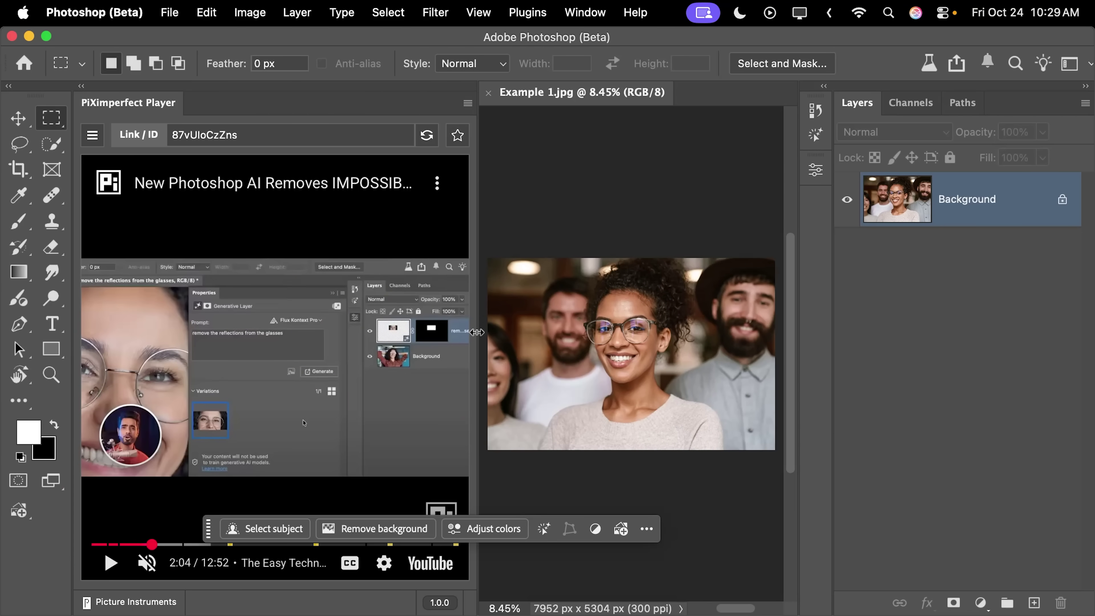
{"action": "left_click_drag", "start_coordinate": [476, 338], "coordinate": [458, 319]}
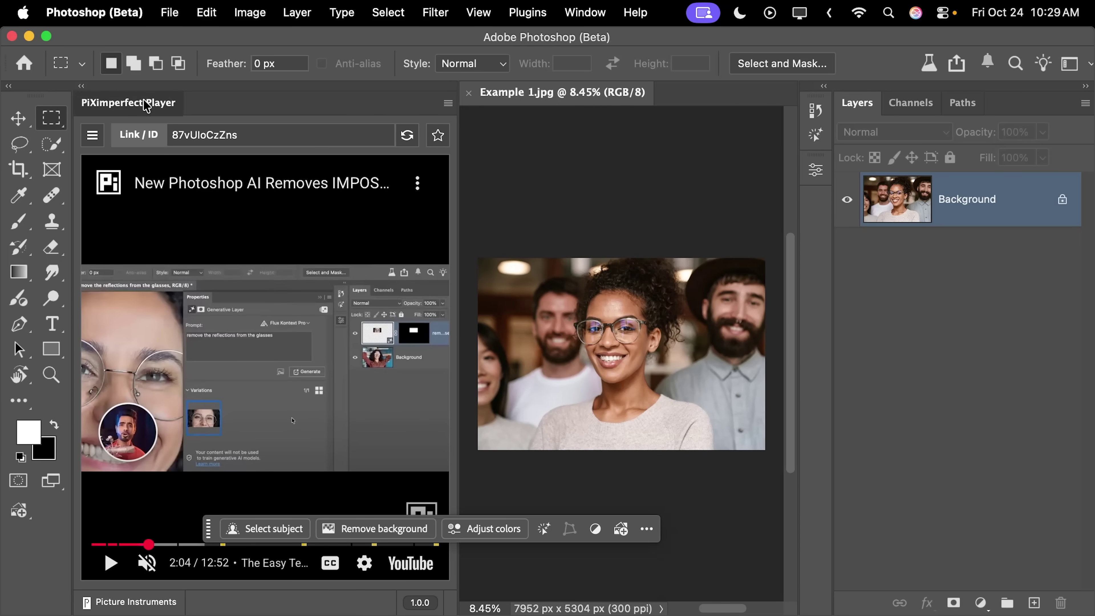
{"action": "left_click_drag", "start_coordinate": [146, 105], "coordinate": [1090, 307]}
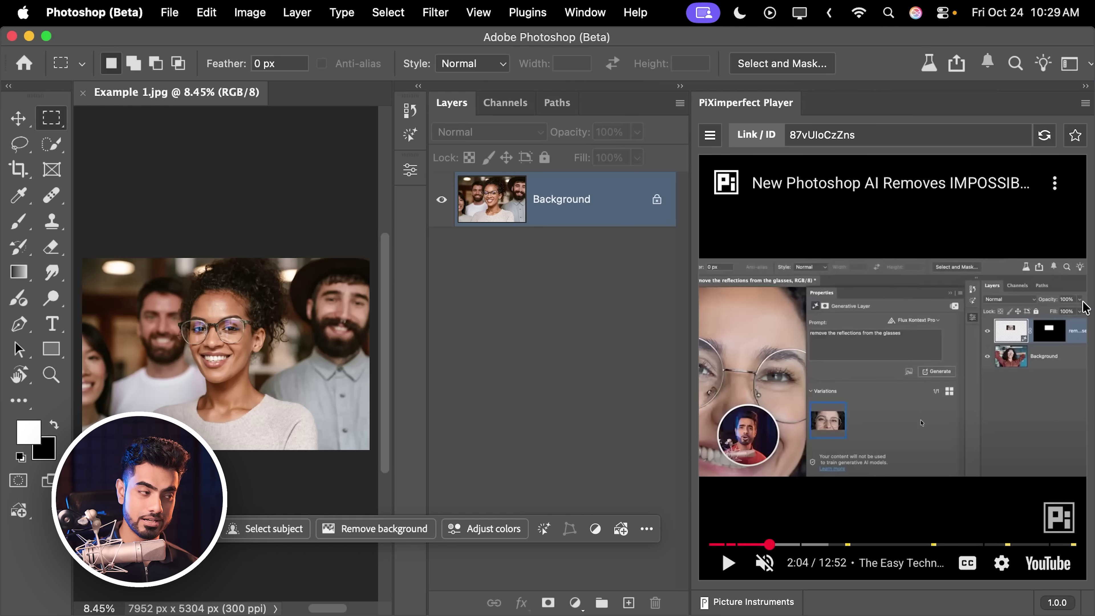
{"action": "left_click_drag", "start_coordinate": [690, 343], "coordinate": [746, 348]}
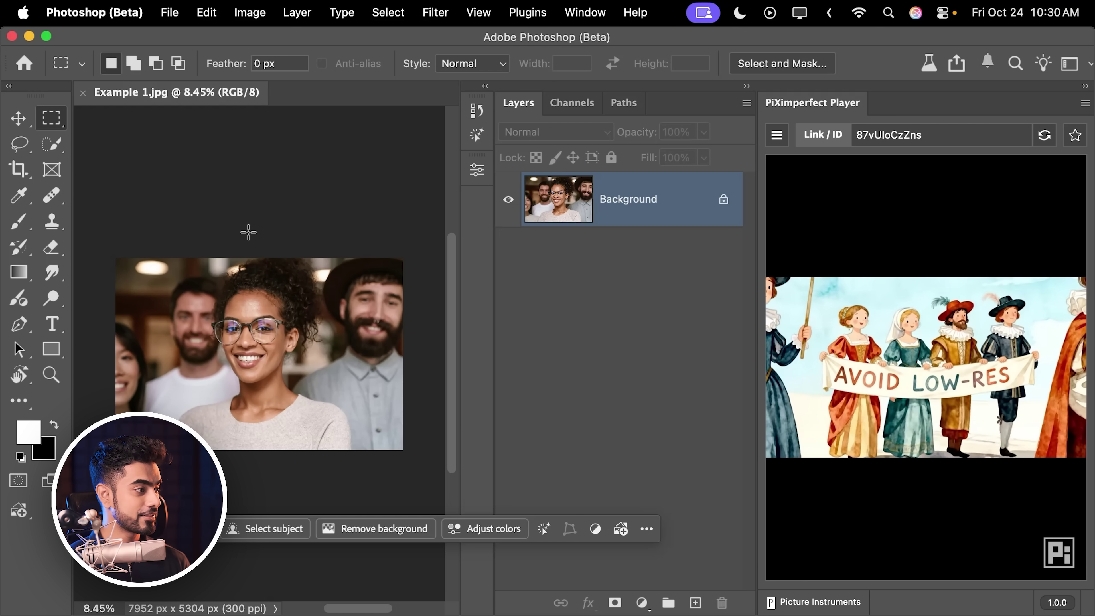
Draw a rectangular selection around the woman's face and glasses and deselect it.
{"action": "left_click_drag", "start_coordinate": [198, 261], "coordinate": [275, 329]}
{"action": "key", "text": "super+d"}
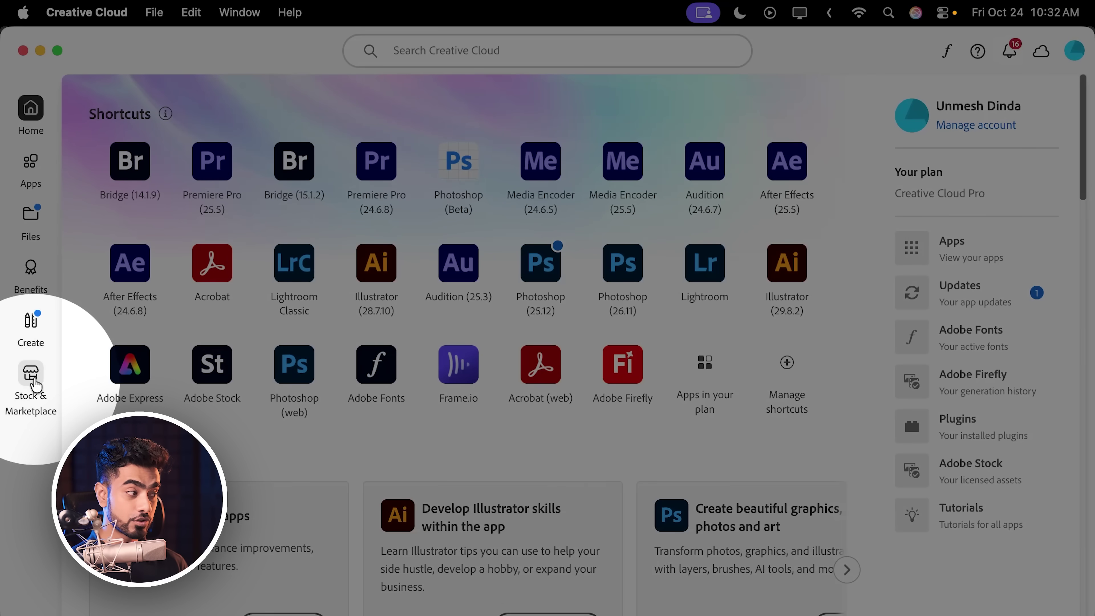
In Creative Cloud, search the marketplace plugins for PiXimperfect and open the PiXimperfect Player listing.
{"action": "left_click", "coordinate": [37, 385]}
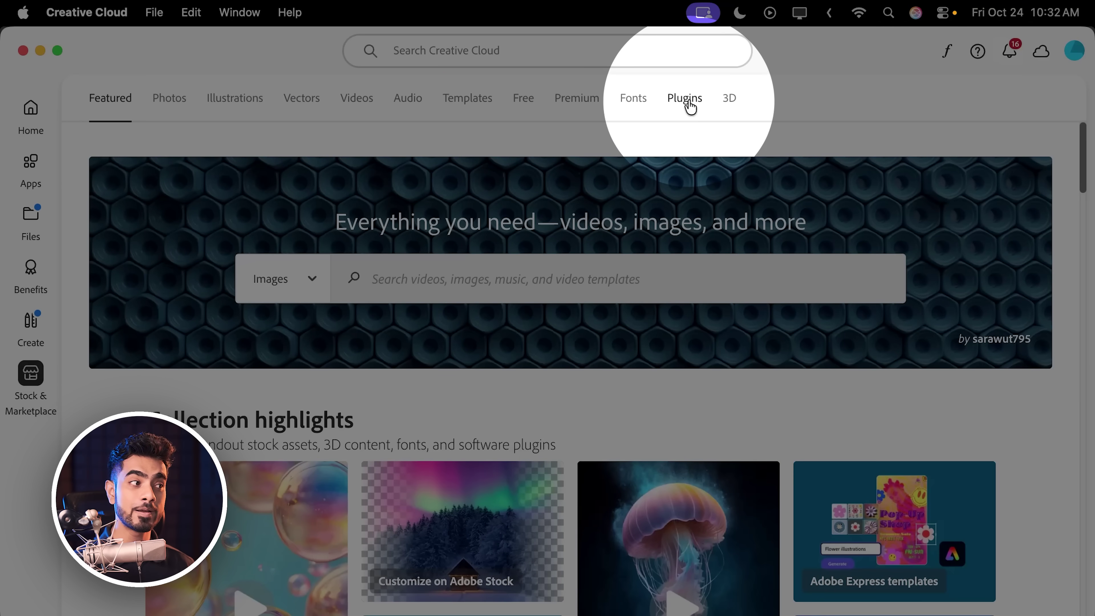
{"action": "left_click", "coordinate": [684, 106]}
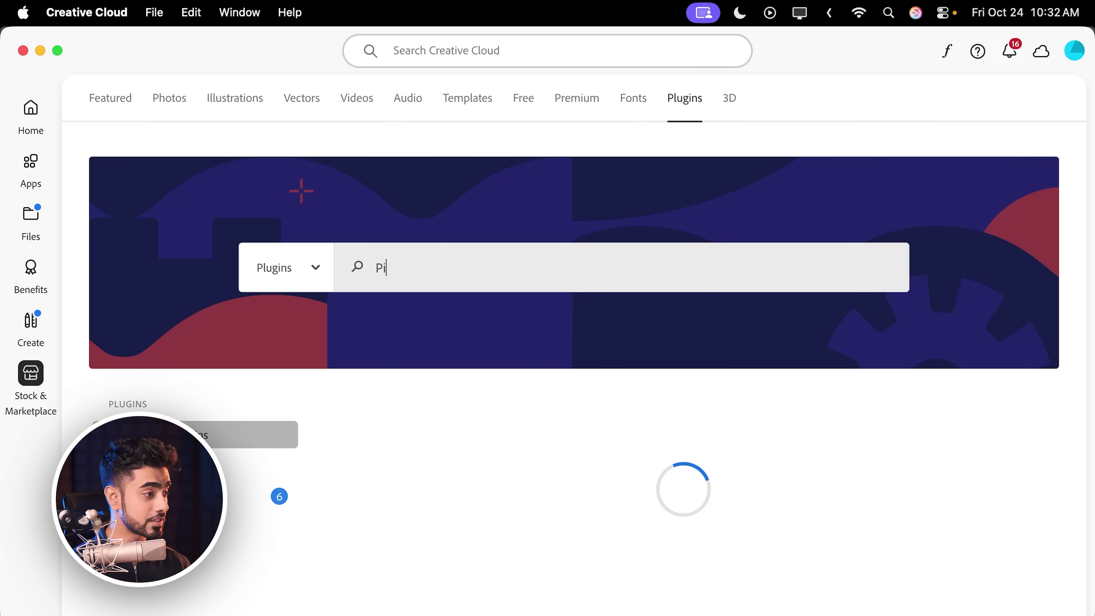
{"action": "key", "text": "Return"}
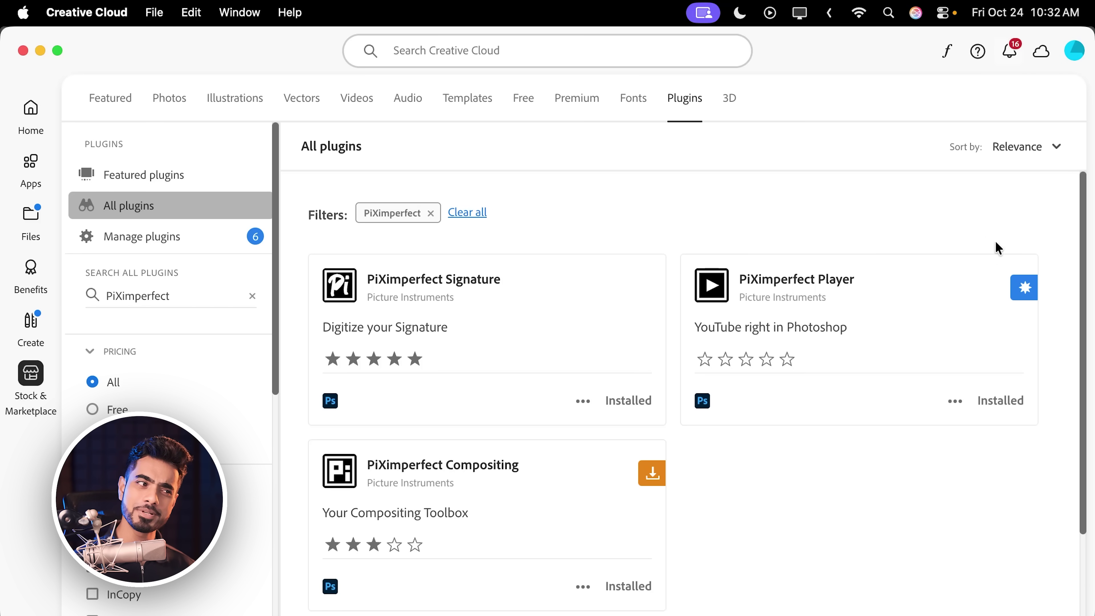
{"action": "scroll", "coordinate": [1079, 300], "scroll_direction": "down", "scroll_amount": 1}
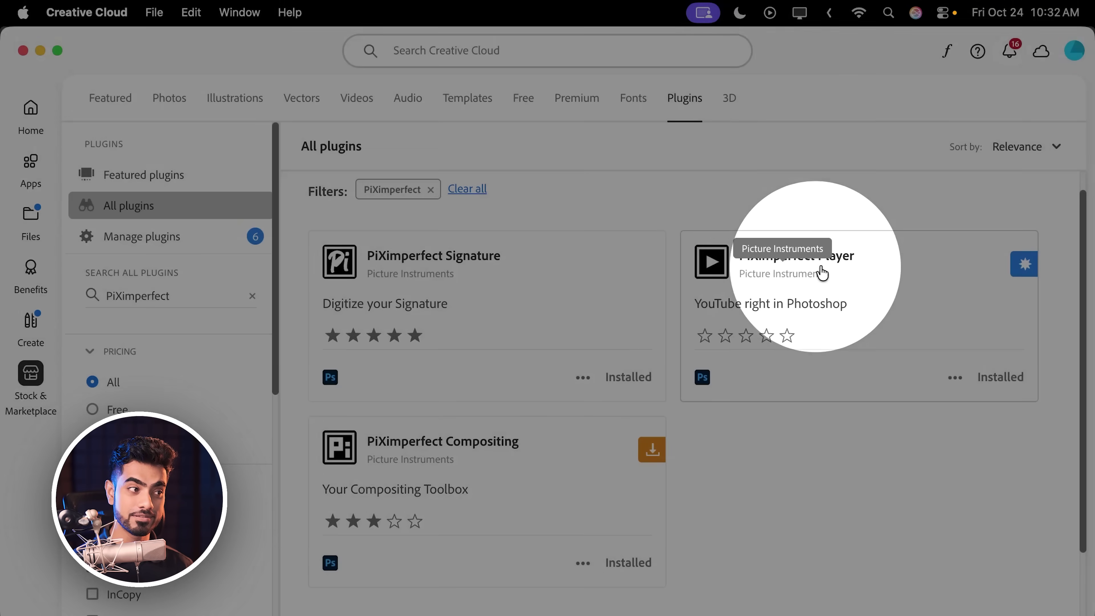
{"action": "left_click", "coordinate": [822, 272]}
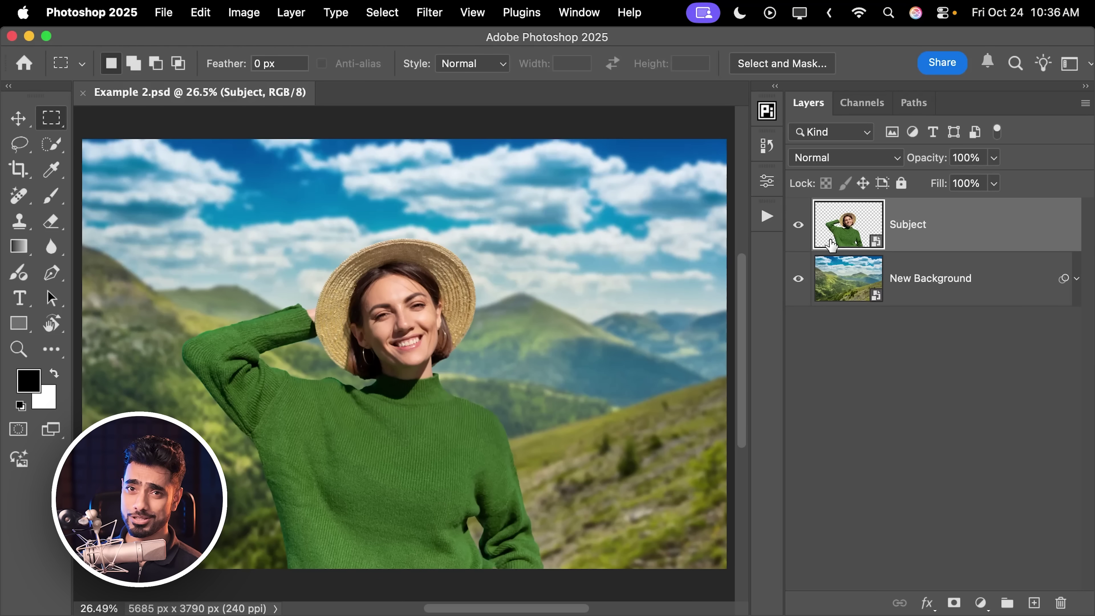
In Photoshop 2025, open the PiXimperfect Player plugin and dock it as an icon with the collapsed panels beside Layers.
{"action": "left_click", "coordinate": [521, 13]}
{"action": "mouse_move", "coordinate": [594, 164]}
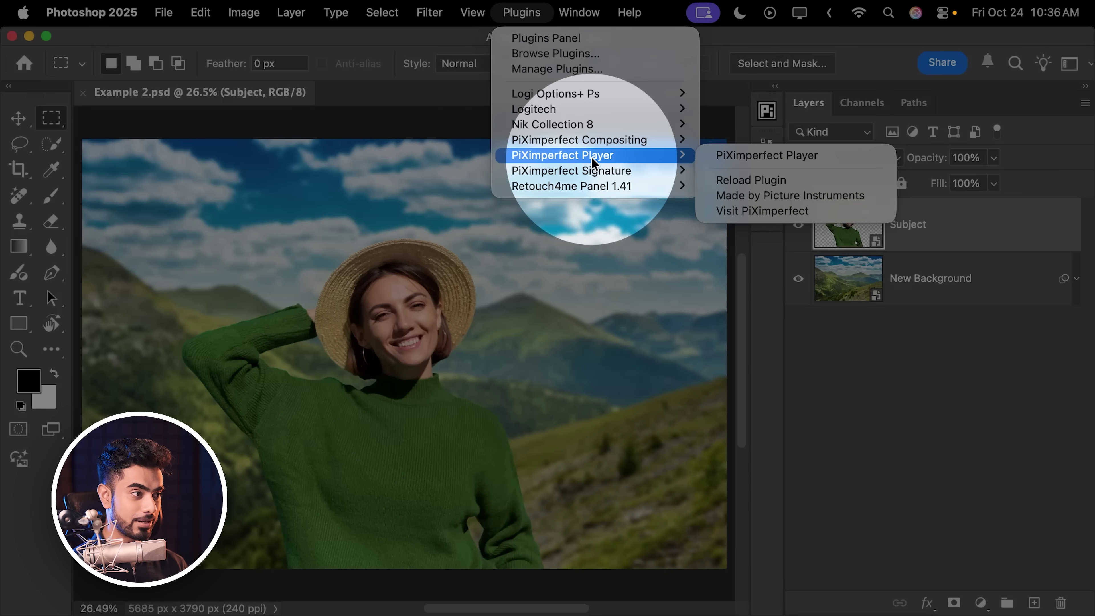
{"action": "left_click", "coordinate": [755, 156]}
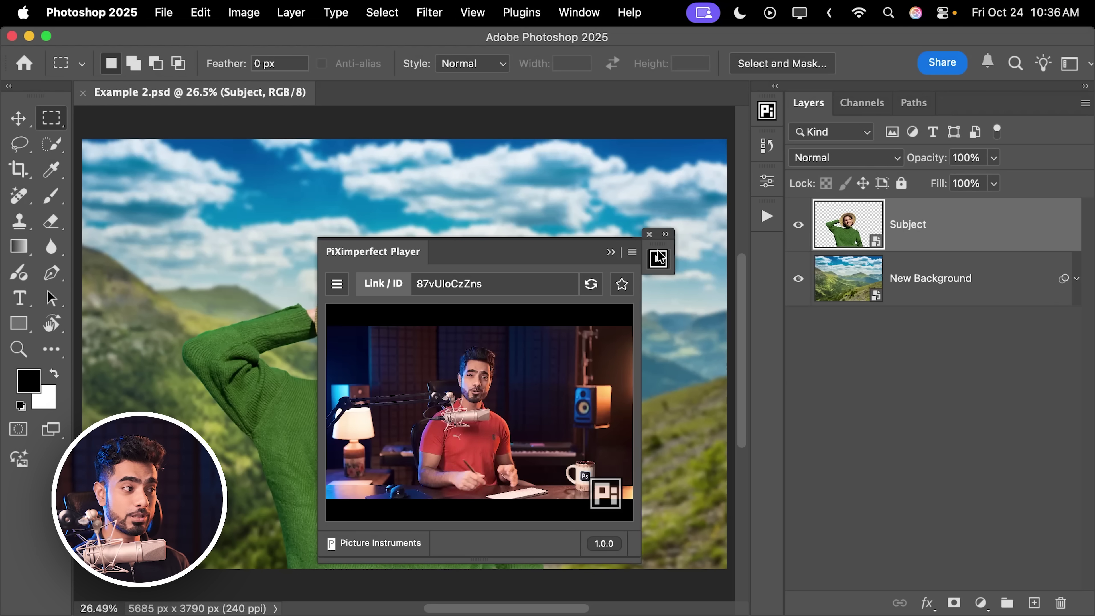
{"action": "left_click", "coordinate": [658, 257]}
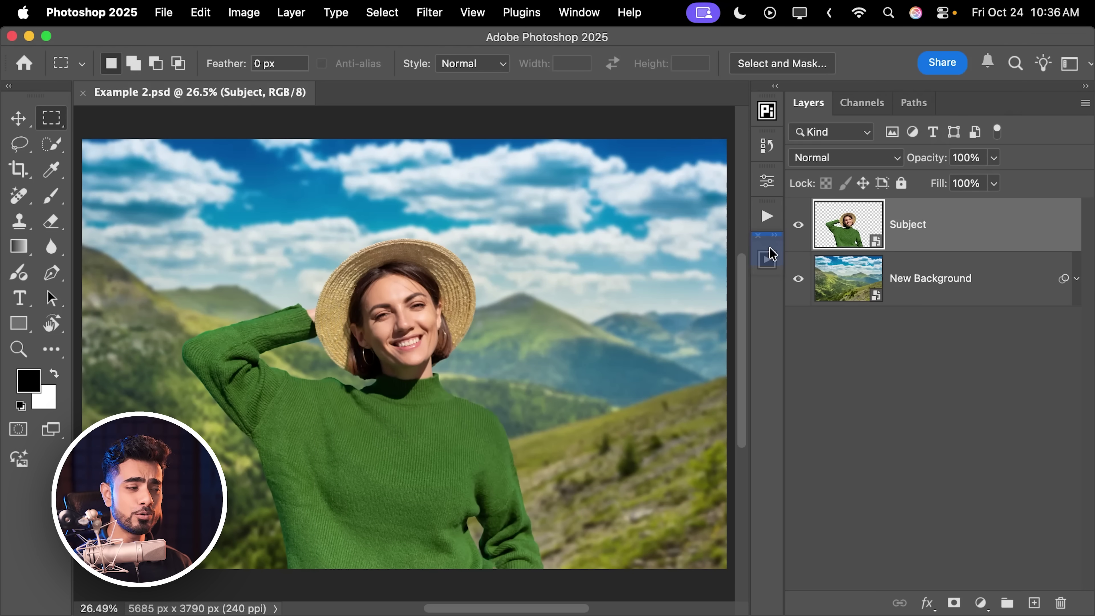
{"action": "left_click", "coordinate": [767, 252]}
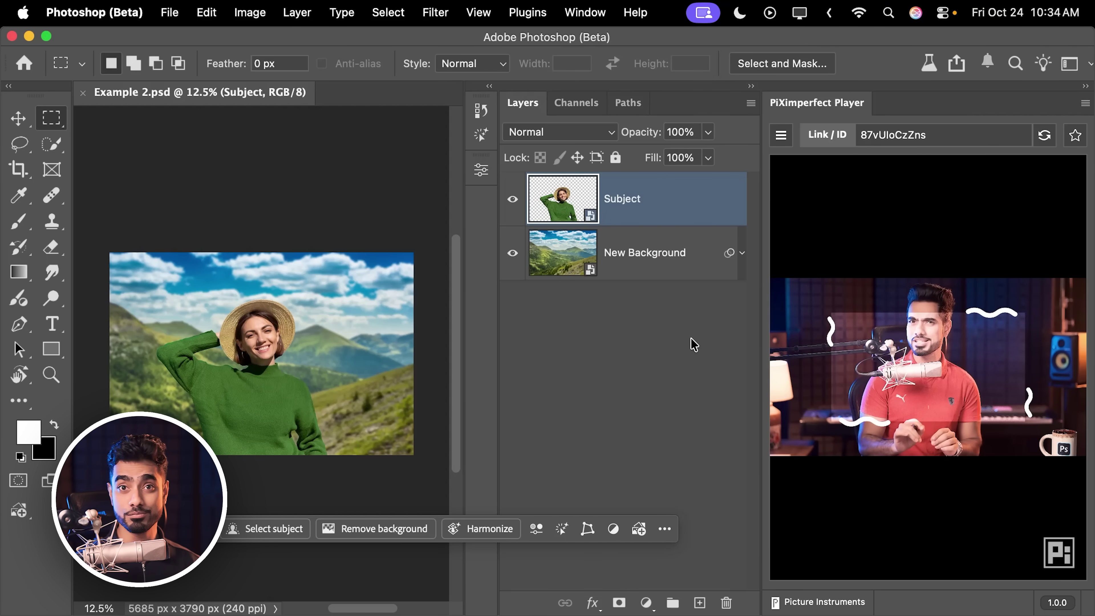
In Photoshop (Beta), pause and resume the tutorial video and collapse the docked player panel.
{"action": "left_click", "coordinate": [800, 563]}
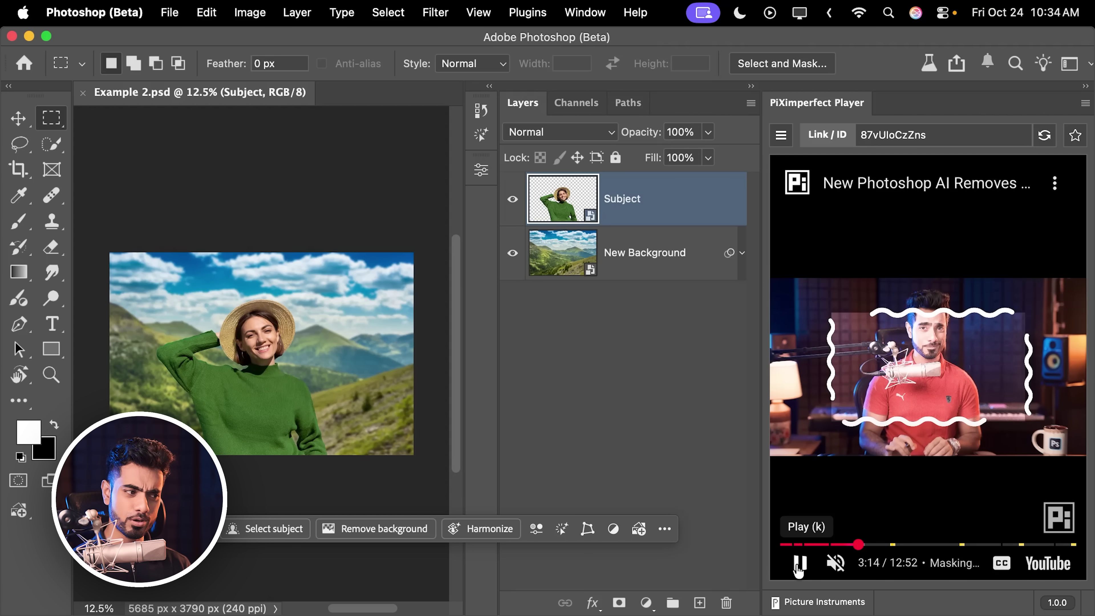
{"action": "left_click", "coordinate": [799, 563]}
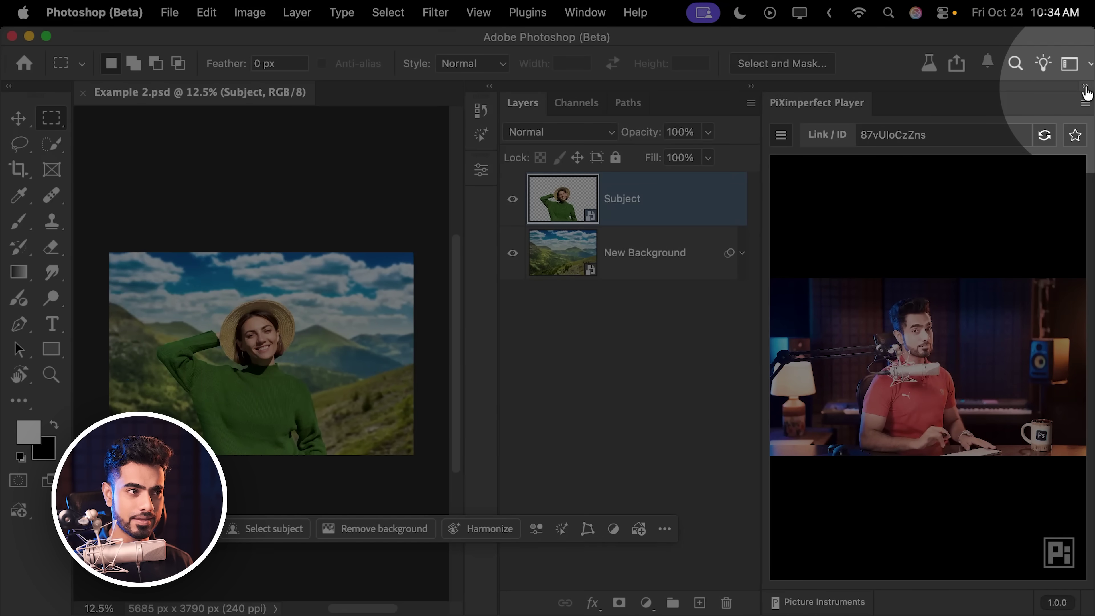
{"action": "left_click", "coordinate": [1085, 87]}
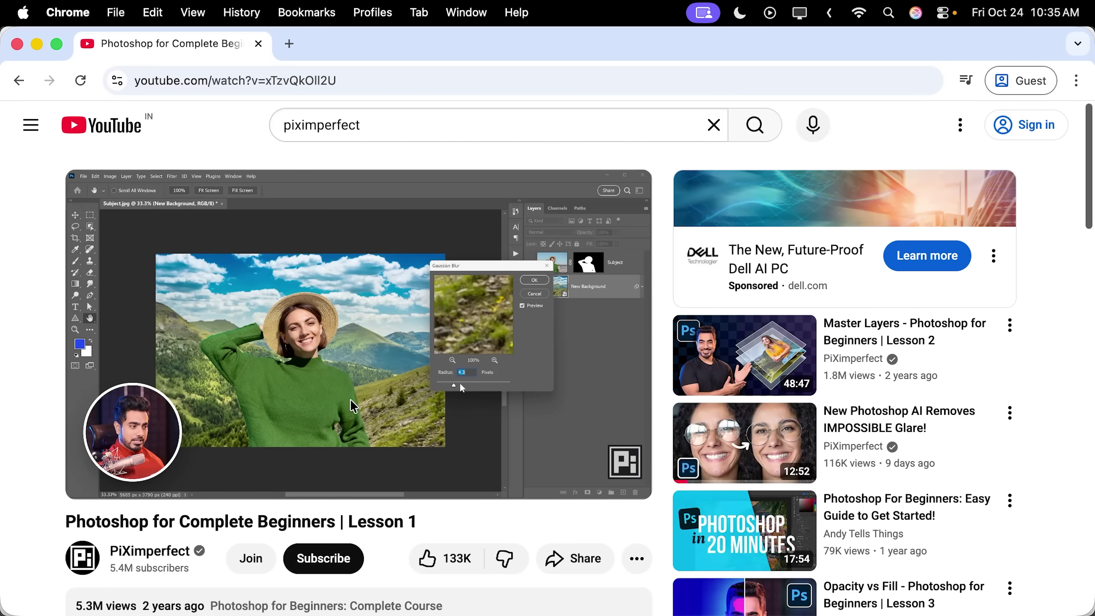
Copy the YouTube link of "Photoshop for Complete Beginners | Lesson 1" from Chrome and load it in Photoshop 2025's PiXimperfect Player.
{"action": "left_click", "coordinate": [224, 80]}
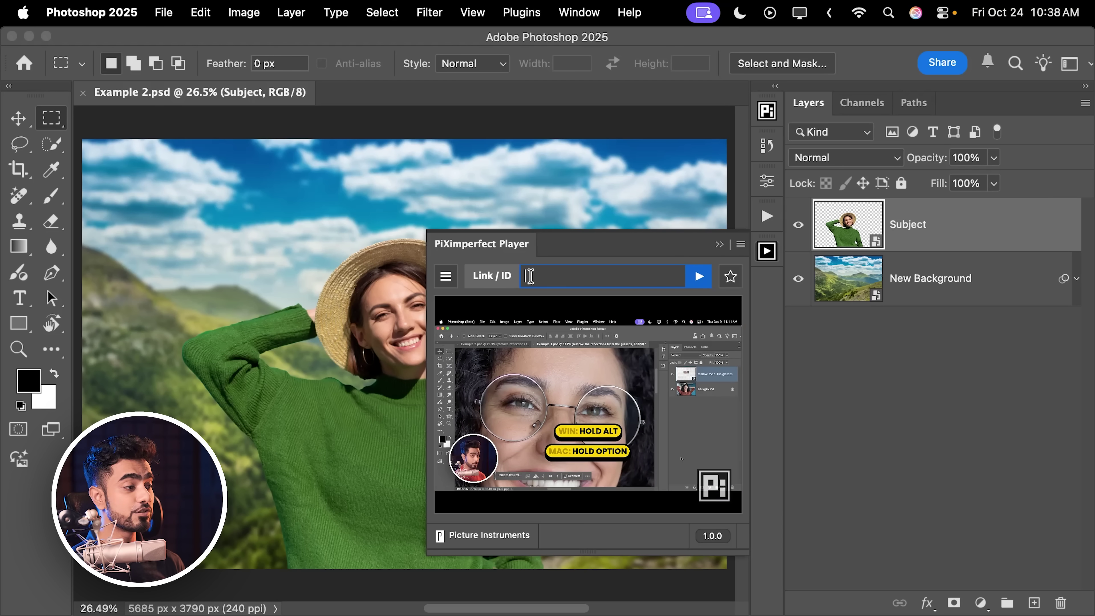
{"action": "key", "text": "super+v"}
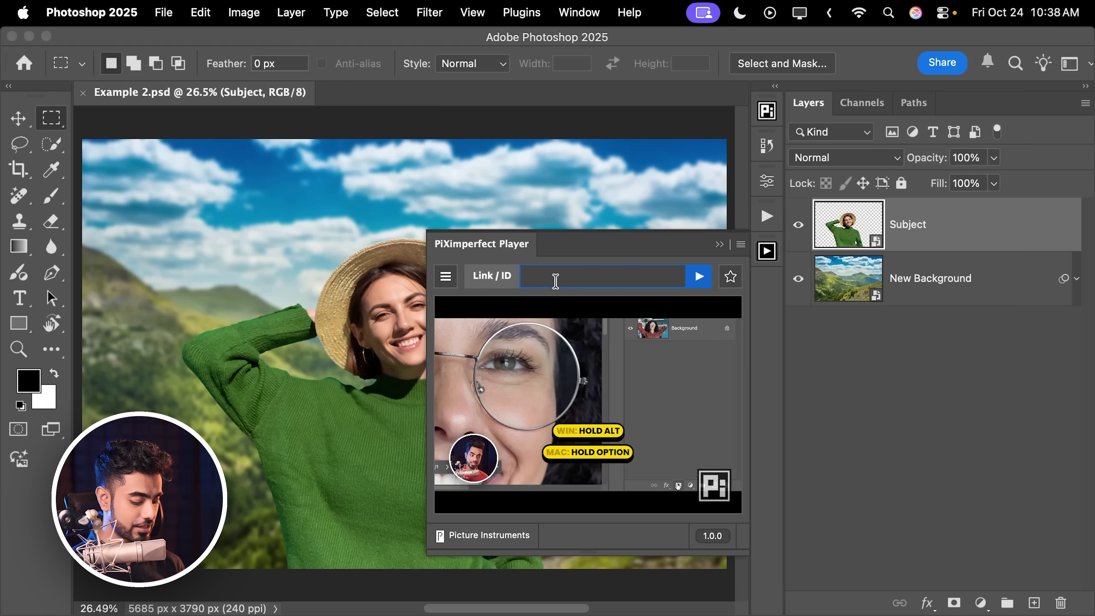
{"action": "left_click", "coordinate": [699, 277]}
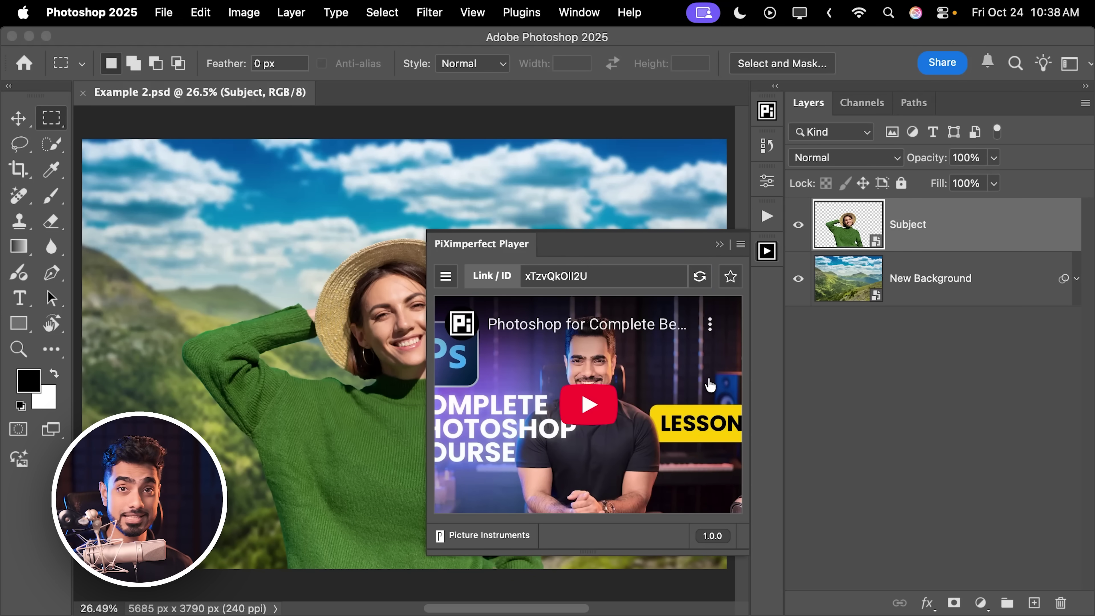
Play the loaded Lesson 1 video in the PiXimperfect Player, then open the Favorites list and reposition its window.
{"action": "left_click", "coordinate": [603, 412]}
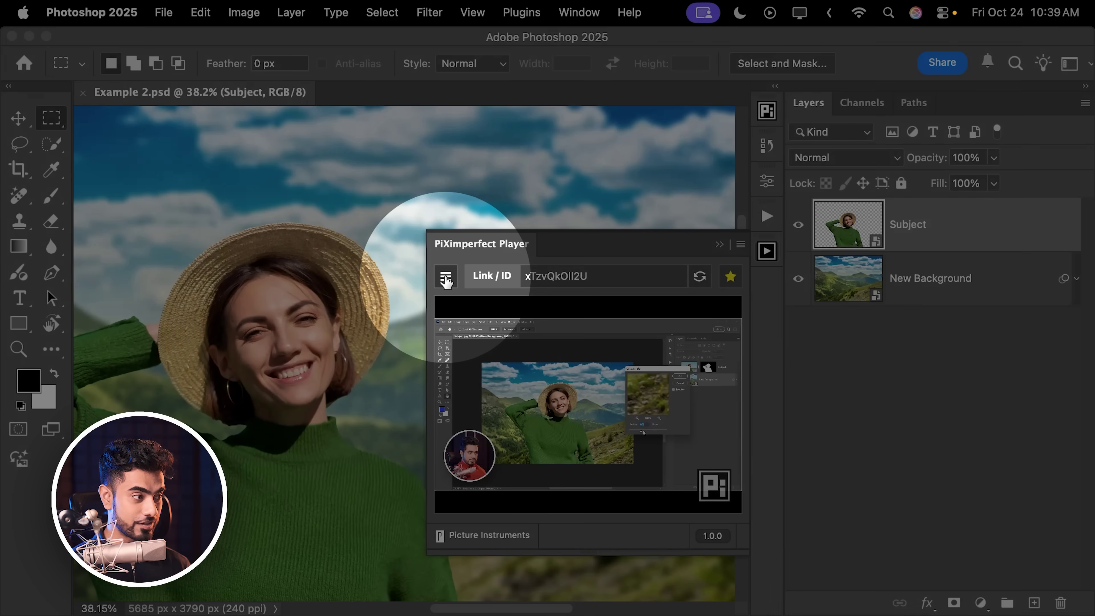
{"action": "left_click", "coordinate": [446, 276]}
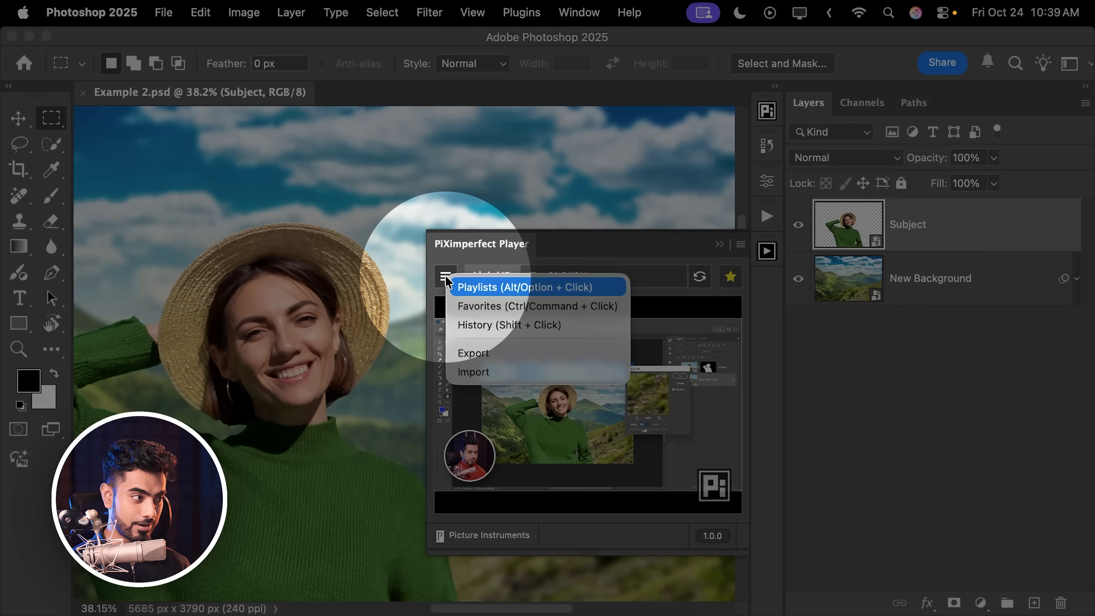
{"action": "left_click", "coordinate": [482, 305]}
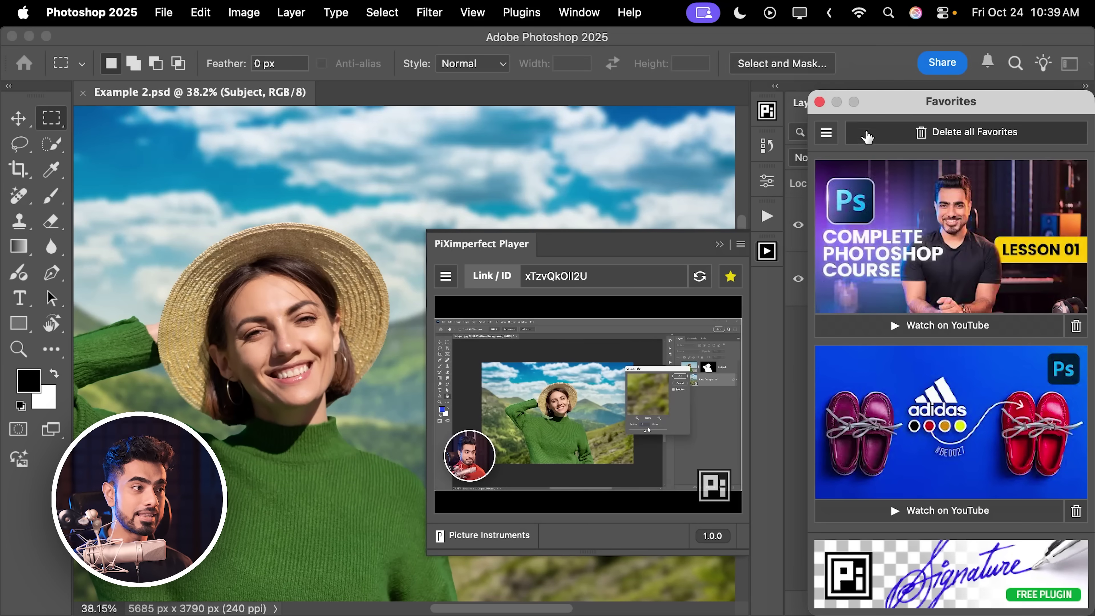
{"action": "left_click_drag", "start_coordinate": [895, 101], "coordinate": [849, 101]}
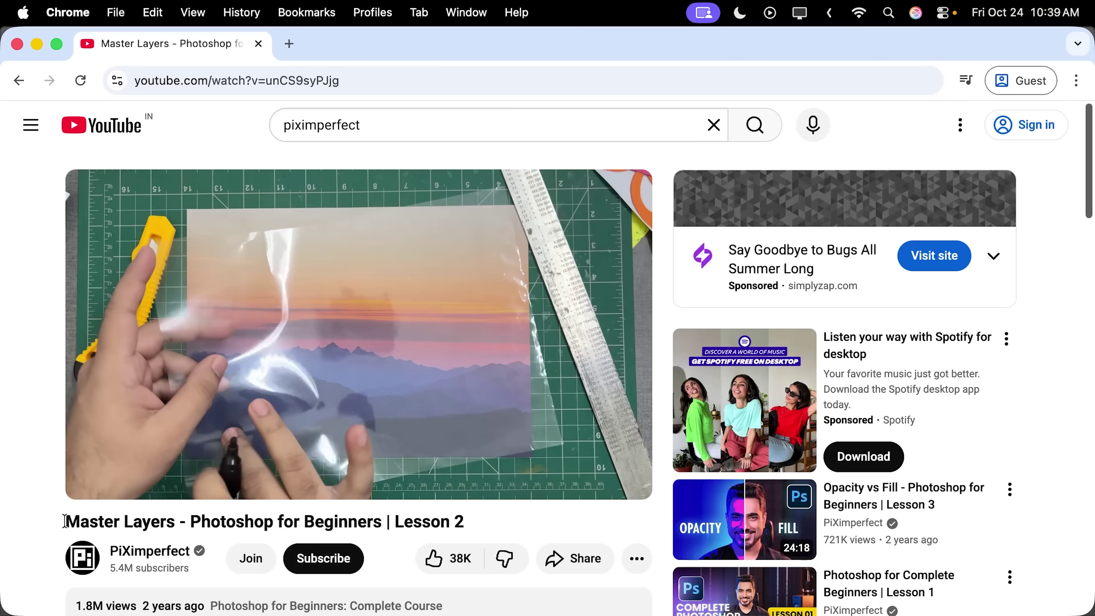
Copy the YouTube link of "Master Layers - Photoshop for Beginners | Lesson 2" from Chrome and load it in Photoshop 2025's PiXimperfect Player.
{"action": "left_click_drag", "start_coordinate": [66, 522], "coordinate": [175, 521]}
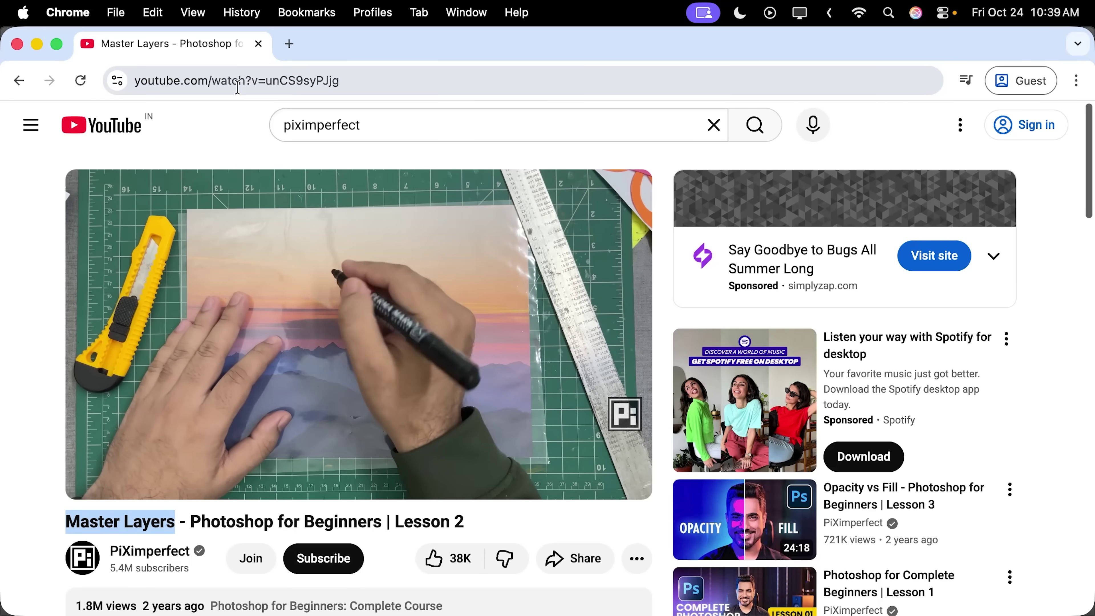
{"action": "left_click", "coordinate": [251, 84]}
{"action": "key", "text": "super+c"}
{"action": "mouse_move", "coordinate": [369, 588]}
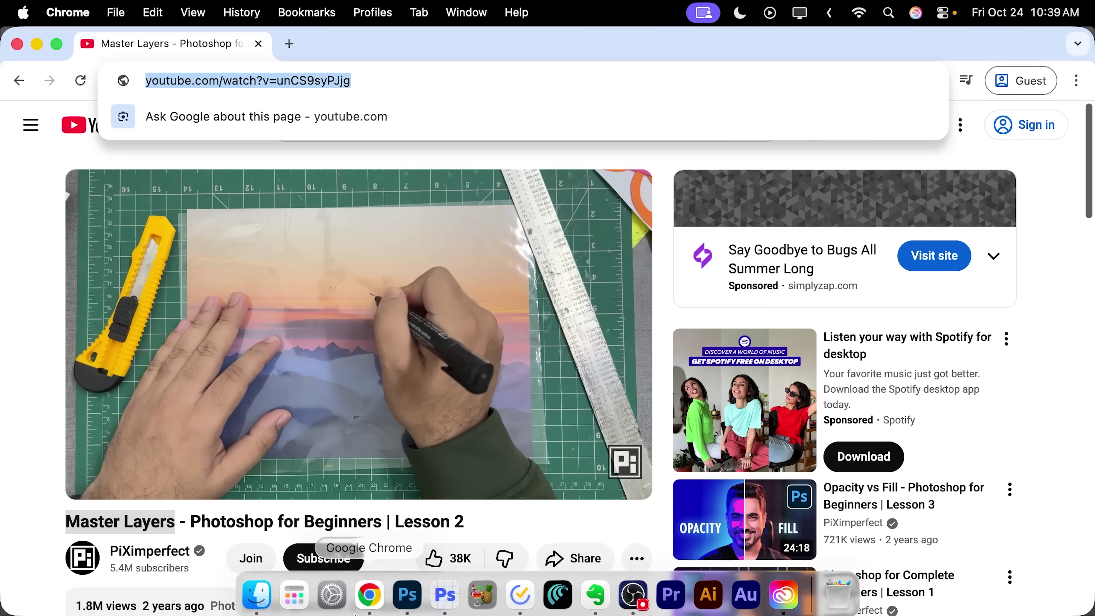
{"action": "left_click", "coordinate": [407, 587]}
{"action": "left_click", "coordinate": [590, 282]}
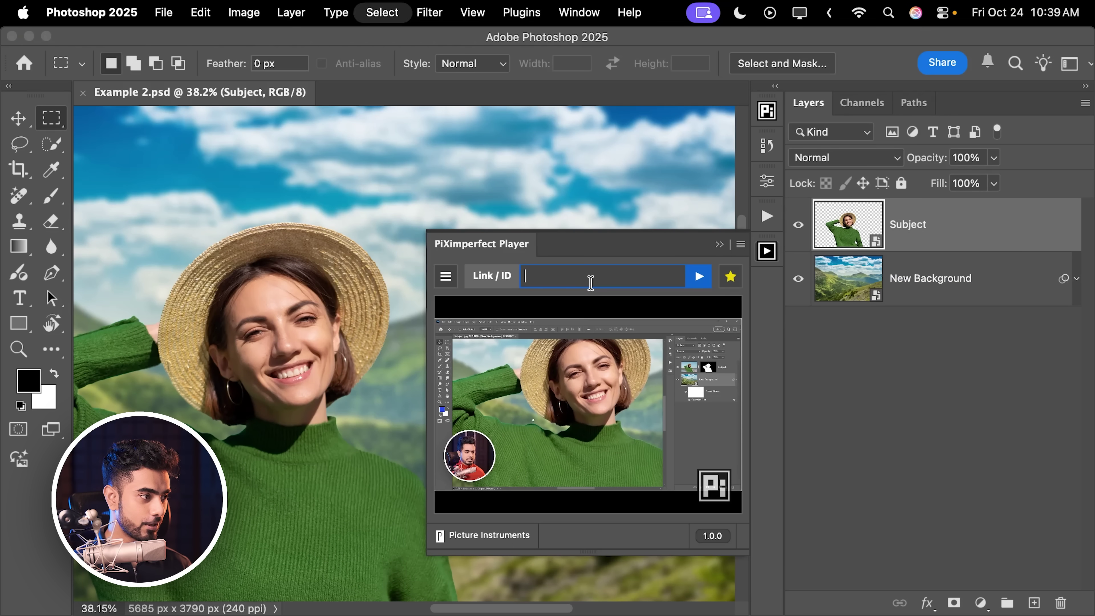
{"action": "key", "text": "super+v"}
{"action": "left_click", "coordinate": [698, 276]}
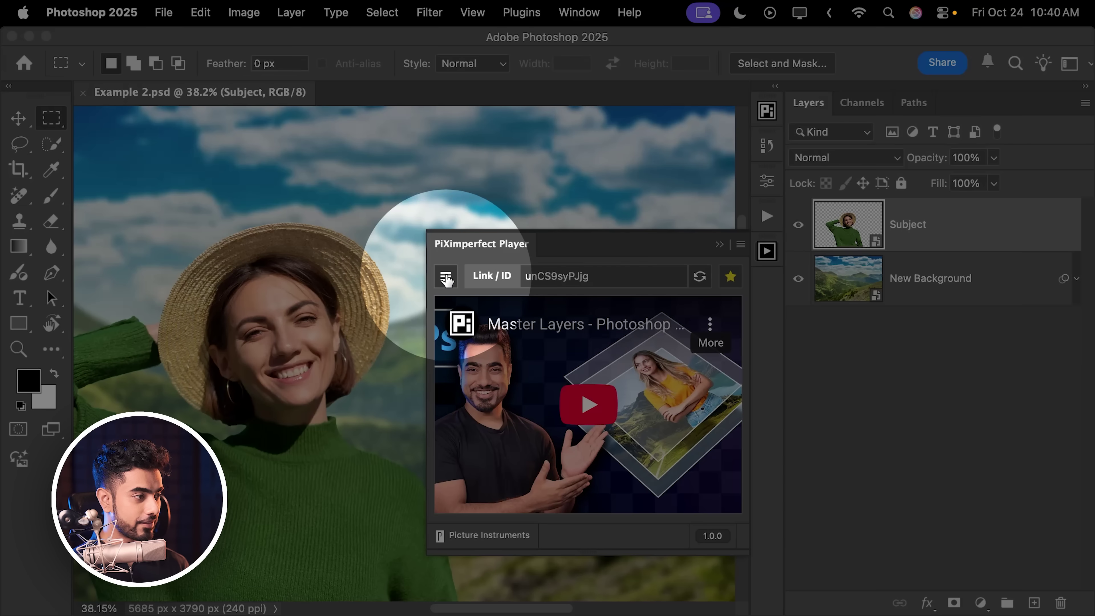
Open the Favorites list, load the Master Layers video from it and play it in the player.
{"action": "left_click", "coordinate": [444, 280]}
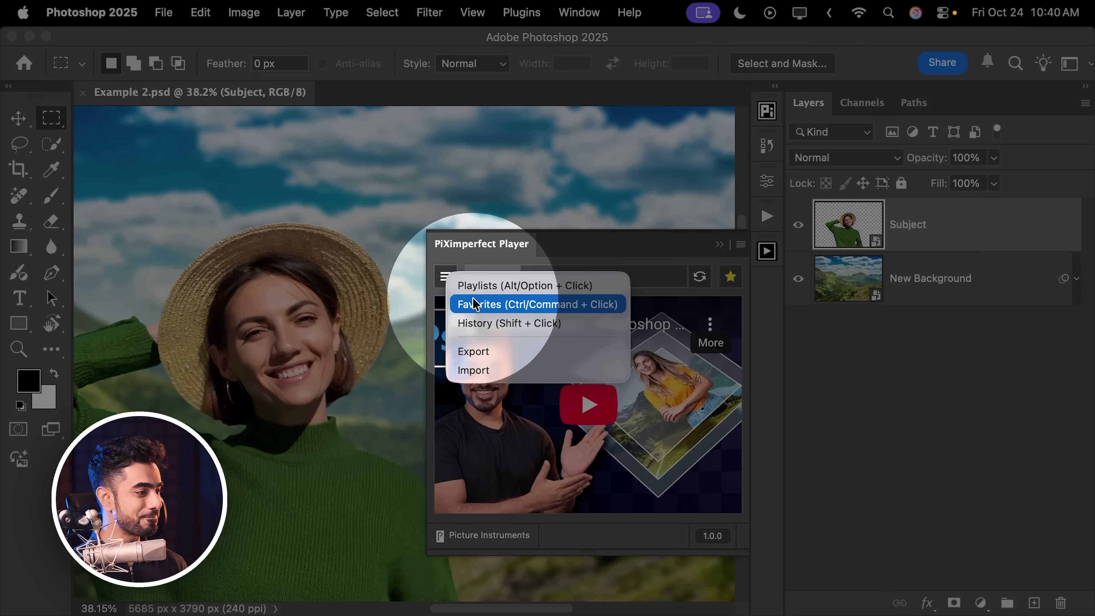
{"action": "left_click", "coordinate": [517, 304]}
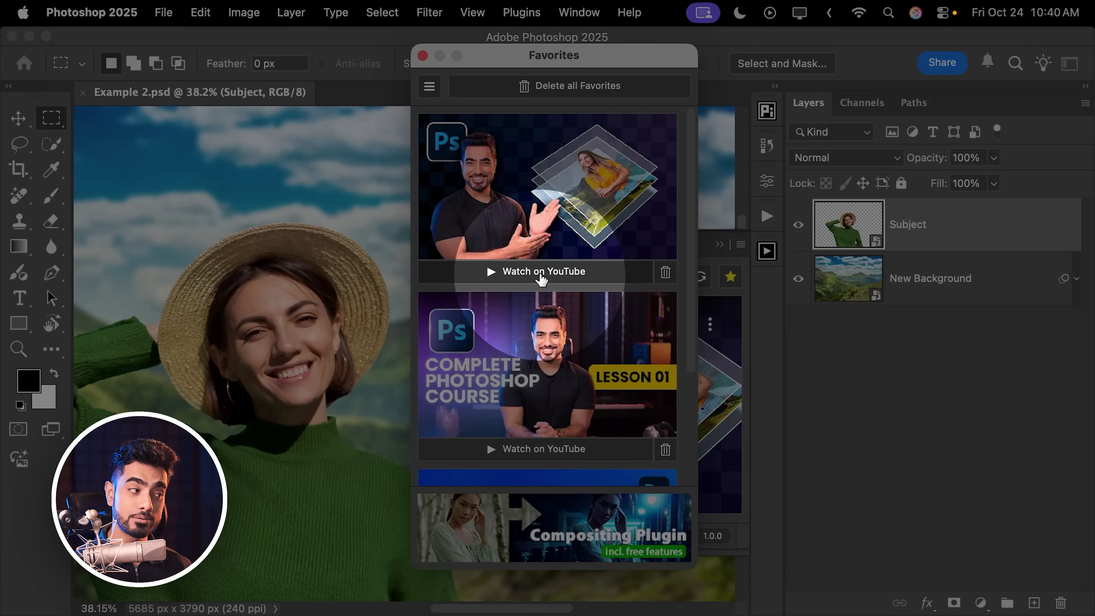
{"action": "left_click", "coordinate": [540, 273]}
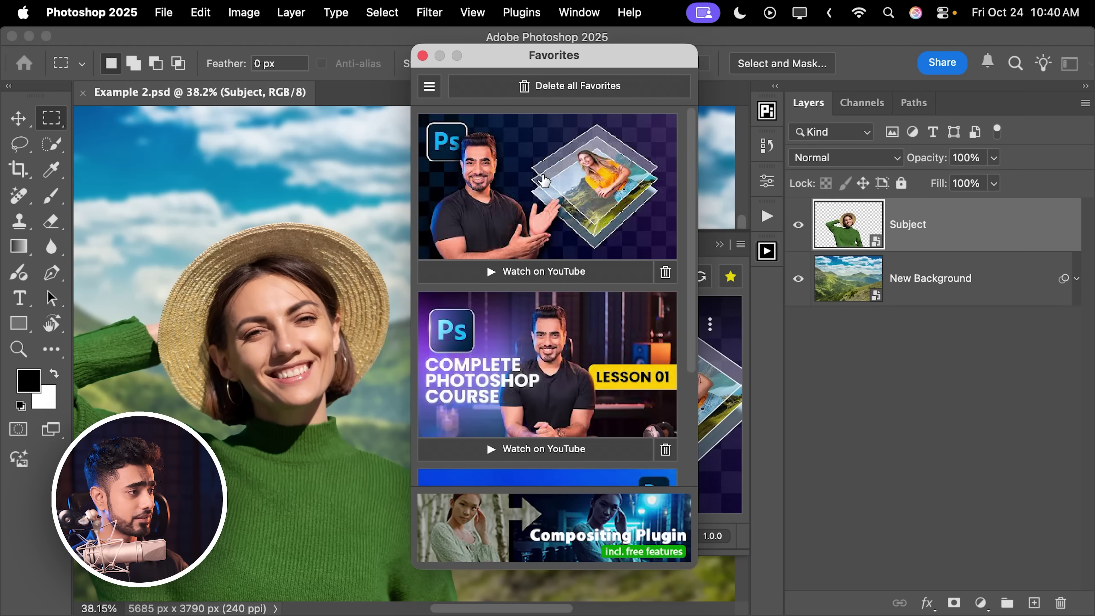
{"action": "left_click", "coordinate": [545, 184]}
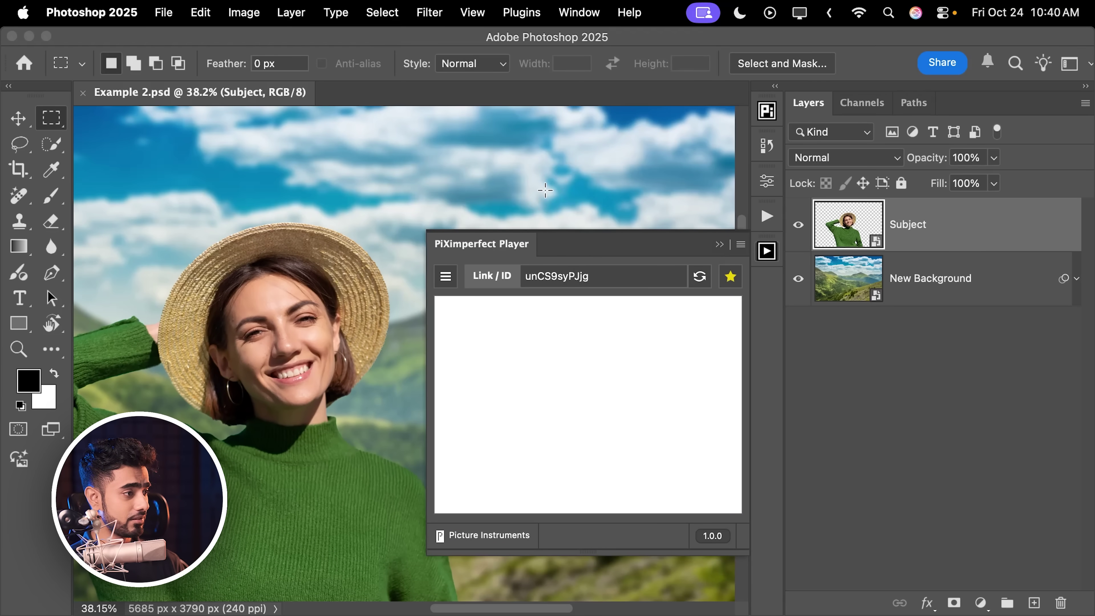
{"action": "left_click", "coordinate": [591, 407]}
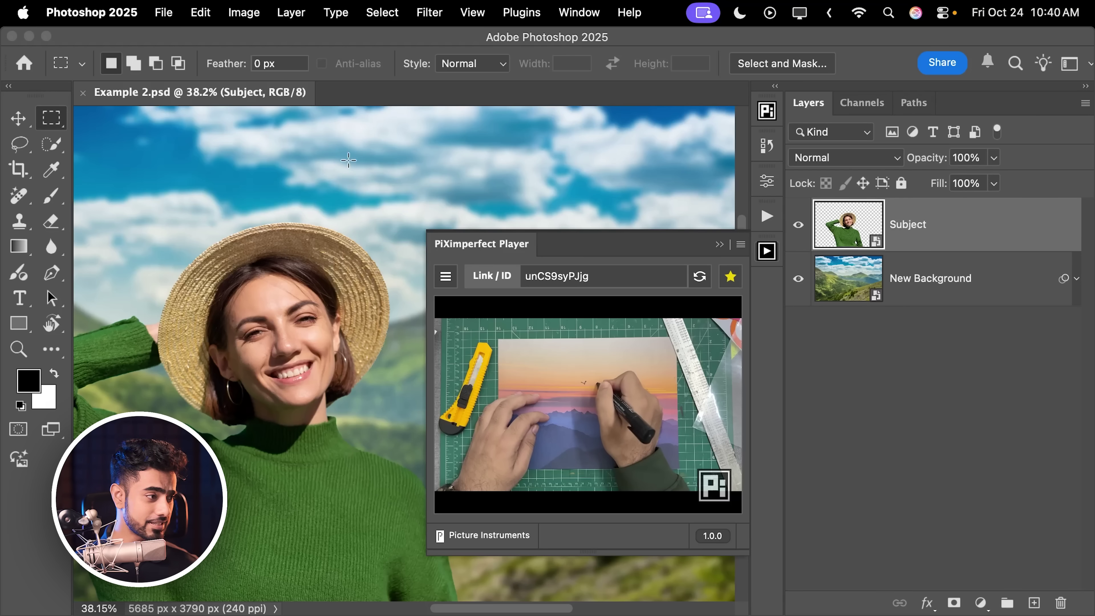
Reopen the Favorites list and remove the Adidas shoe color video from it.
{"action": "left_click", "coordinate": [446, 283]}
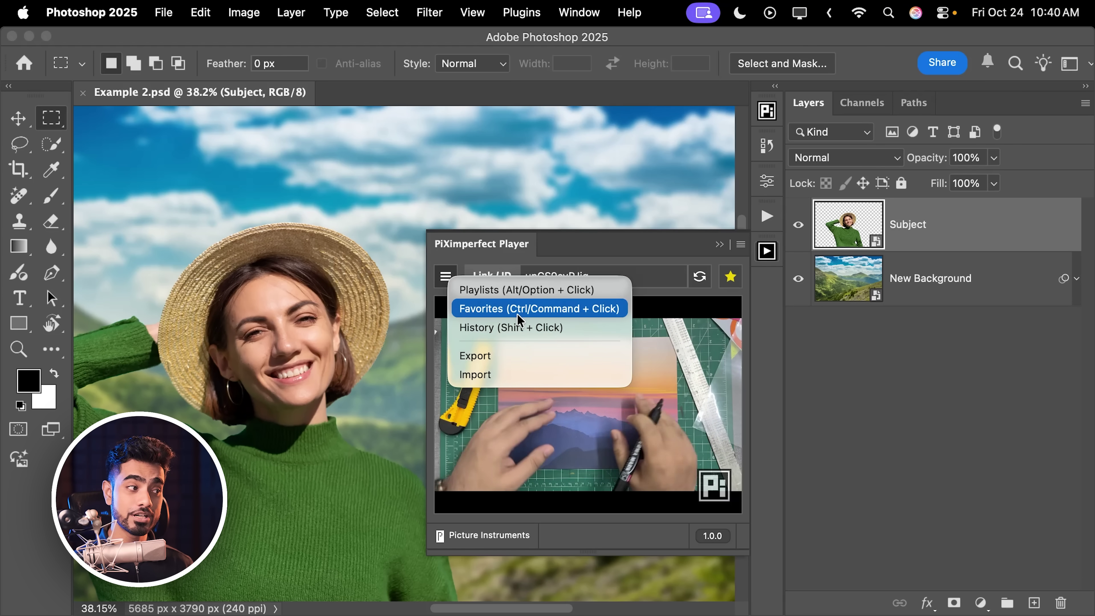
{"action": "left_click", "coordinate": [497, 254]}
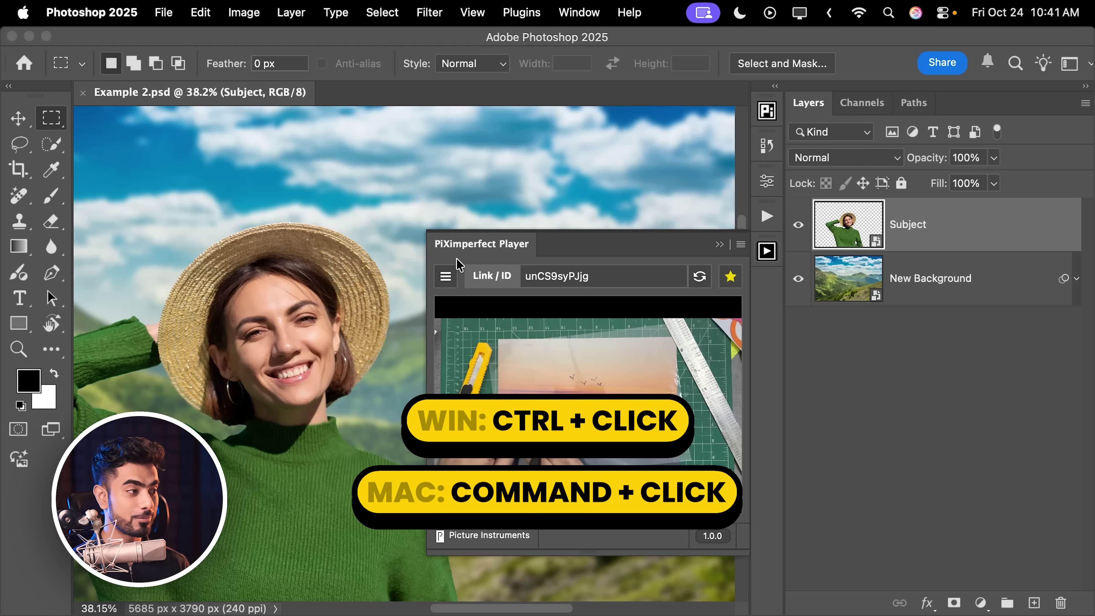
{"action": "left_click", "coordinate": [444, 285], "text": "super"}
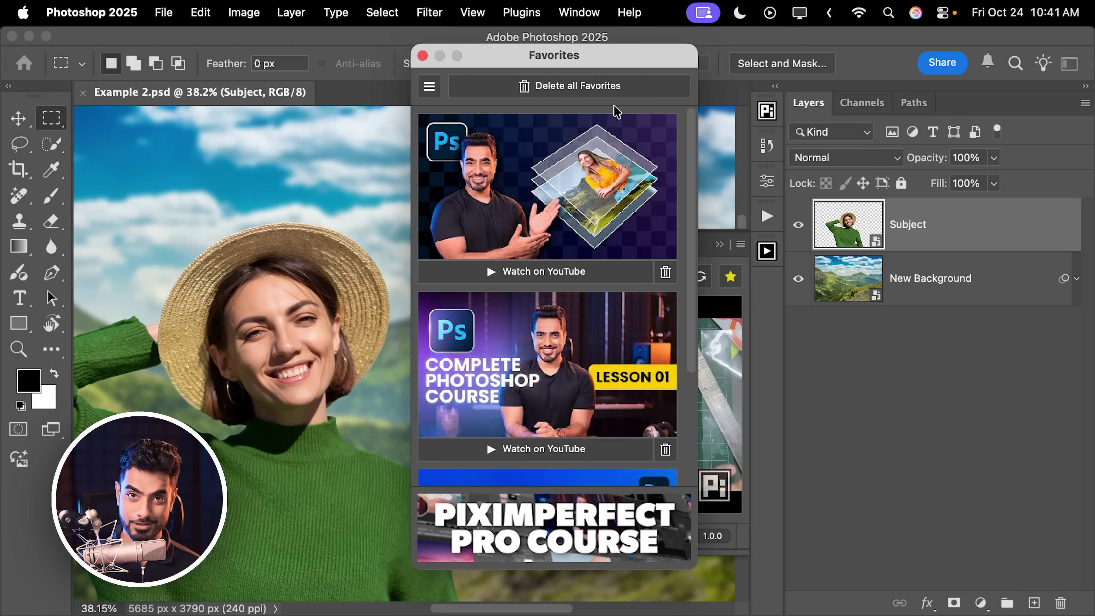
{"action": "left_click_drag", "start_coordinate": [691, 261], "coordinate": [680, 431]}
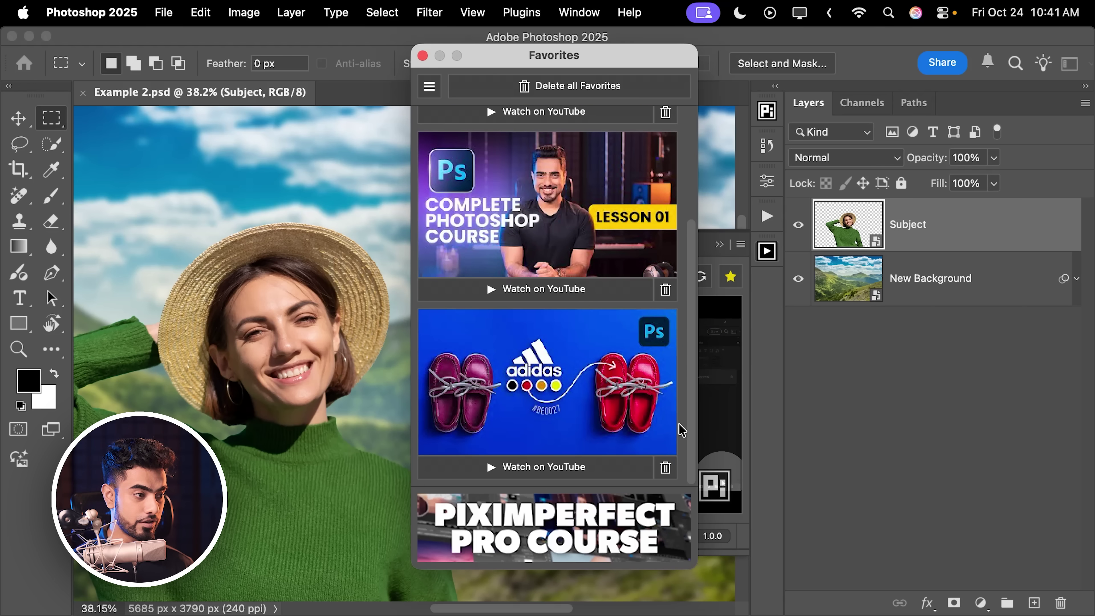
{"action": "left_click", "coordinate": [666, 469]}
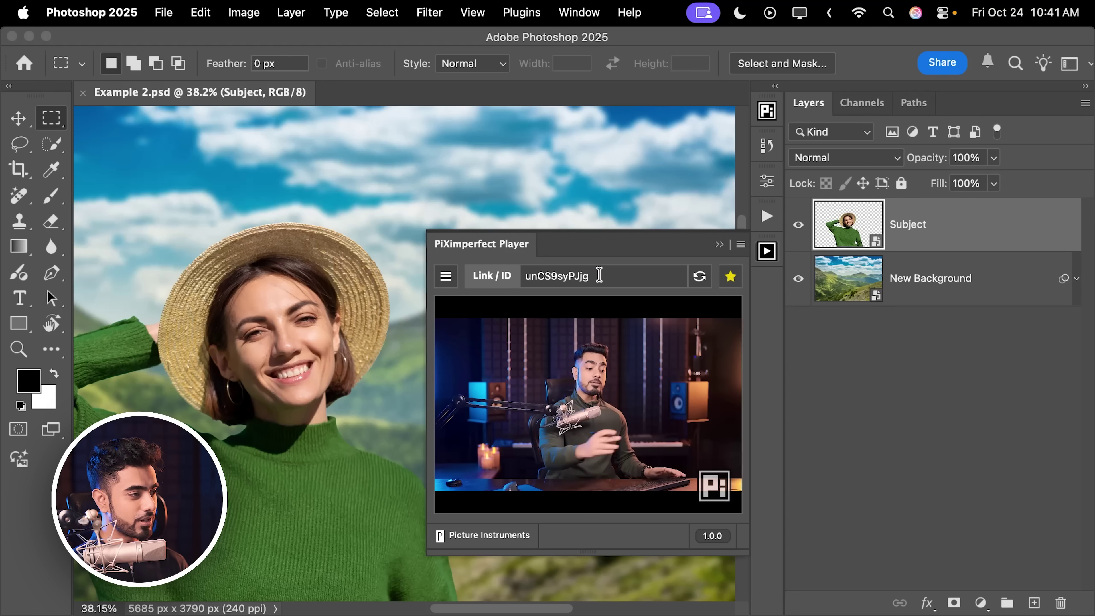
Load the copied YouTube link of the PiXimperfect Music Mix in the player and play it.
{"action": "left_click", "coordinate": [599, 275]}
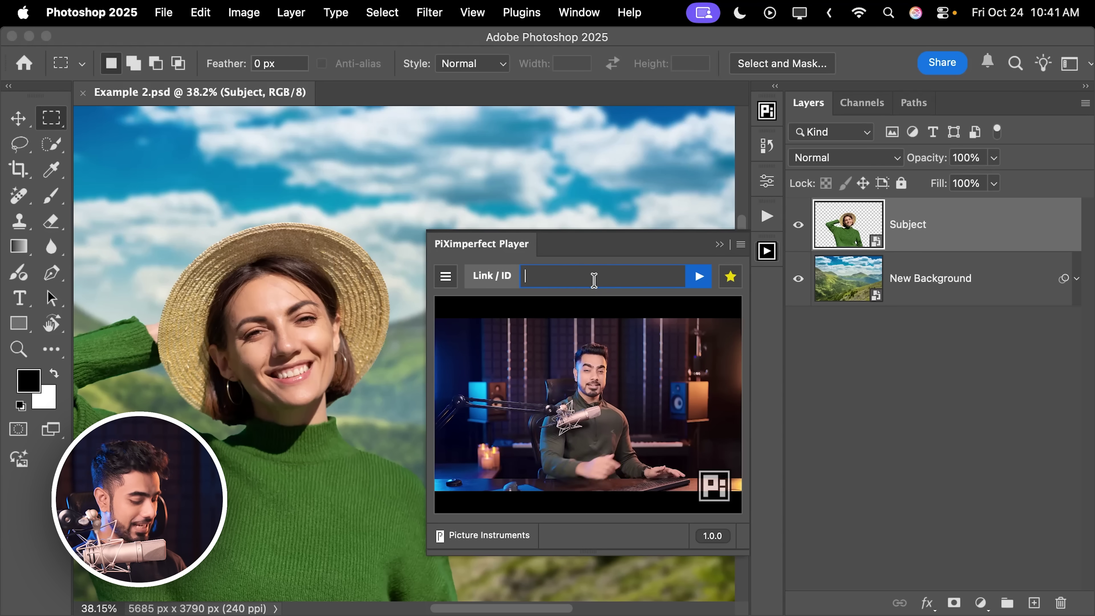
{"action": "key", "text": "super+v"}
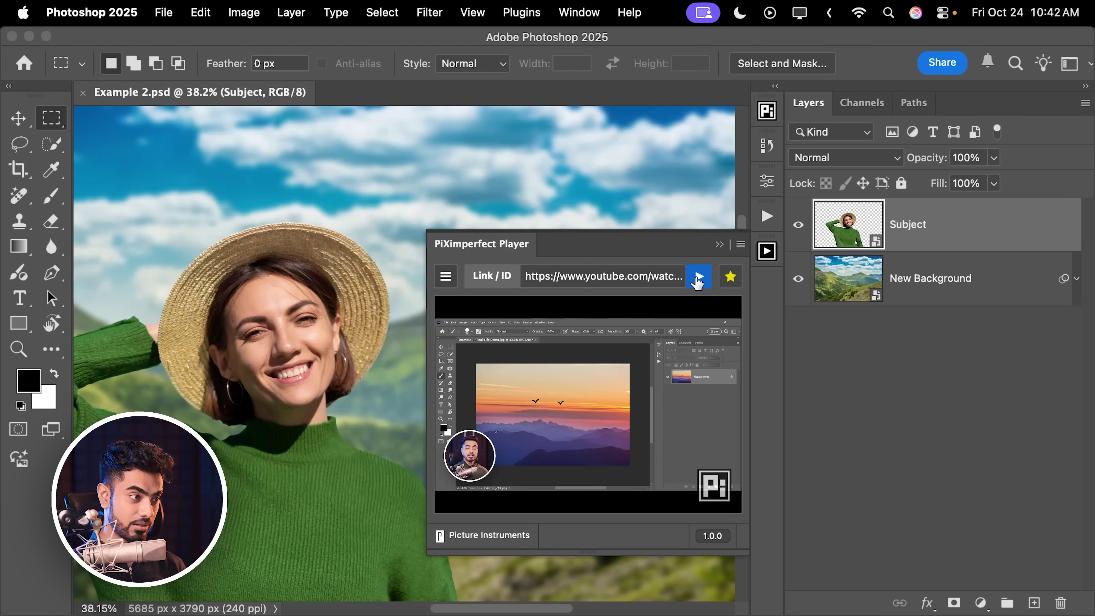
{"action": "left_click", "coordinate": [698, 277]}
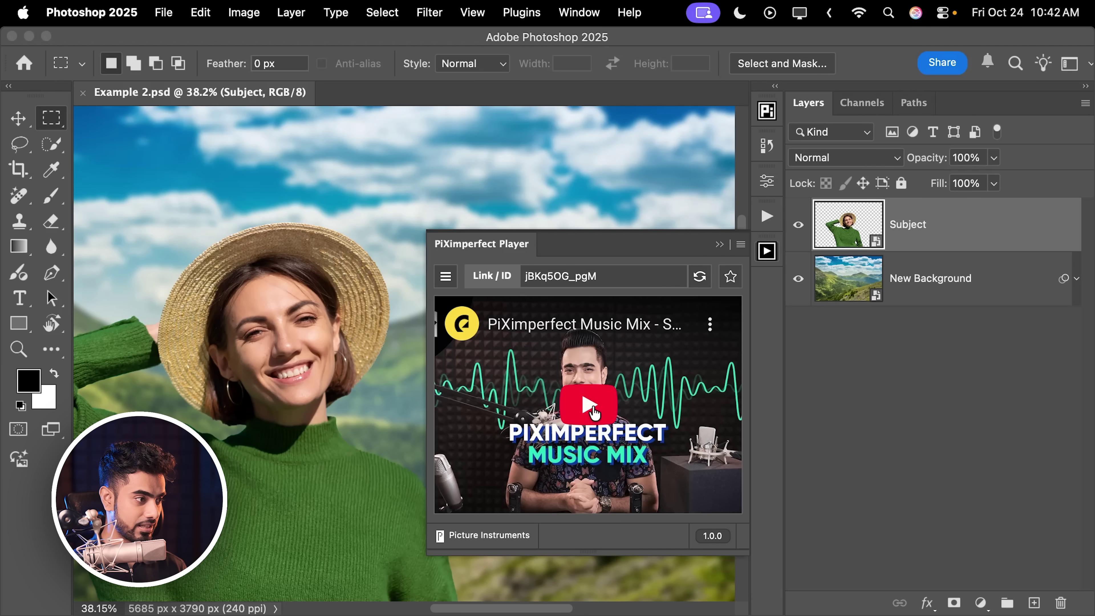
{"action": "left_click", "coordinate": [594, 409]}
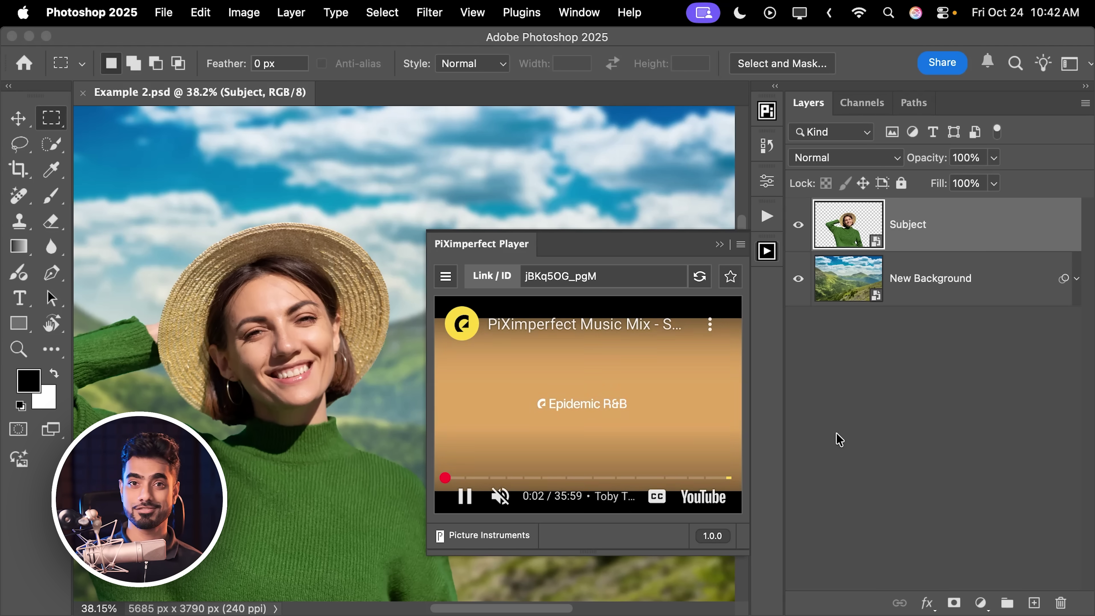
Collapse and reopen the docked player panel, and pause the music mix.
{"action": "left_click", "coordinate": [720, 245]}
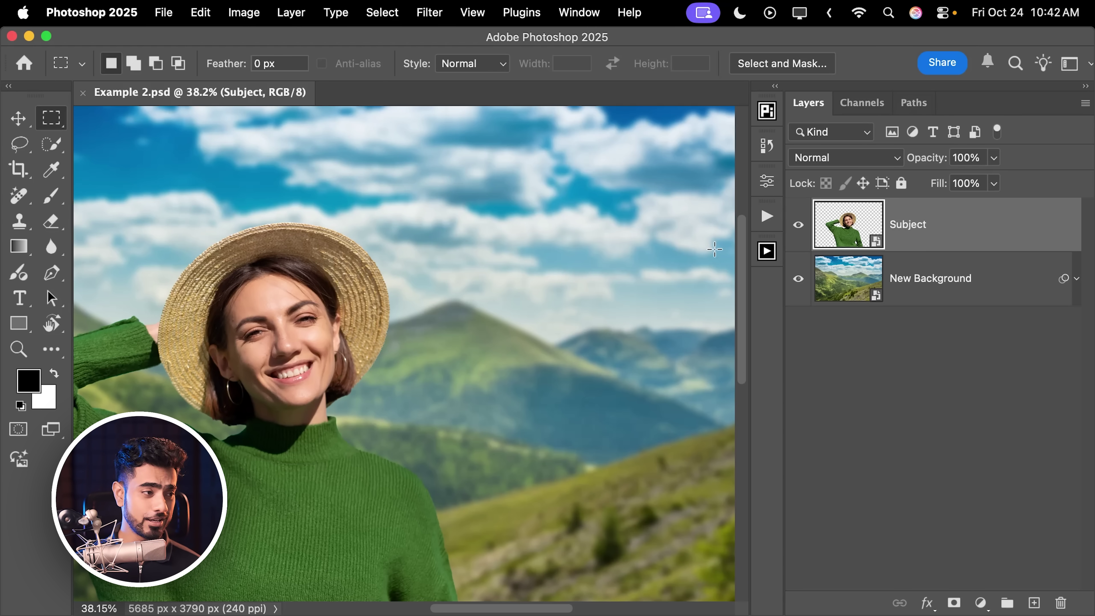
{"action": "left_click", "coordinate": [767, 251]}
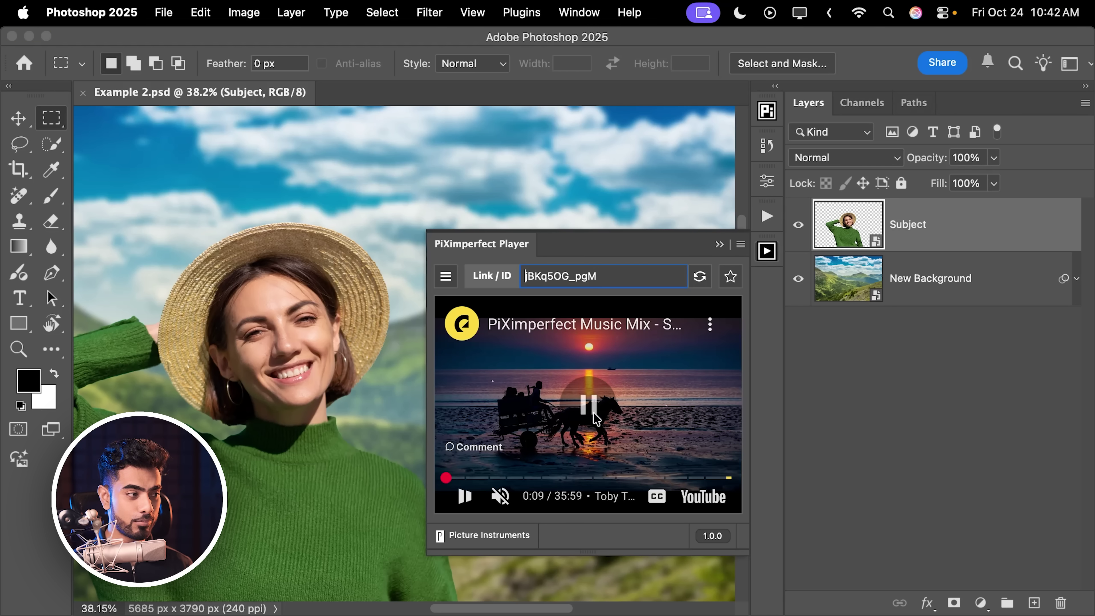
{"action": "left_click", "coordinate": [719, 245]}
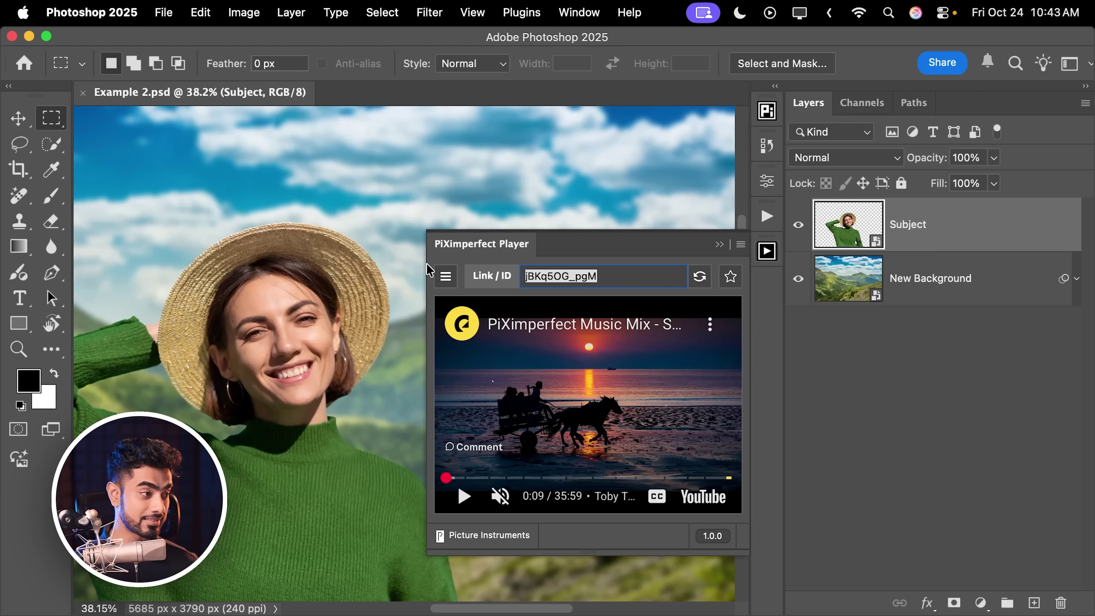
Open the player's Playlists window and view the Picture Instruments playlists.
{"action": "left_click", "coordinate": [447, 282]}
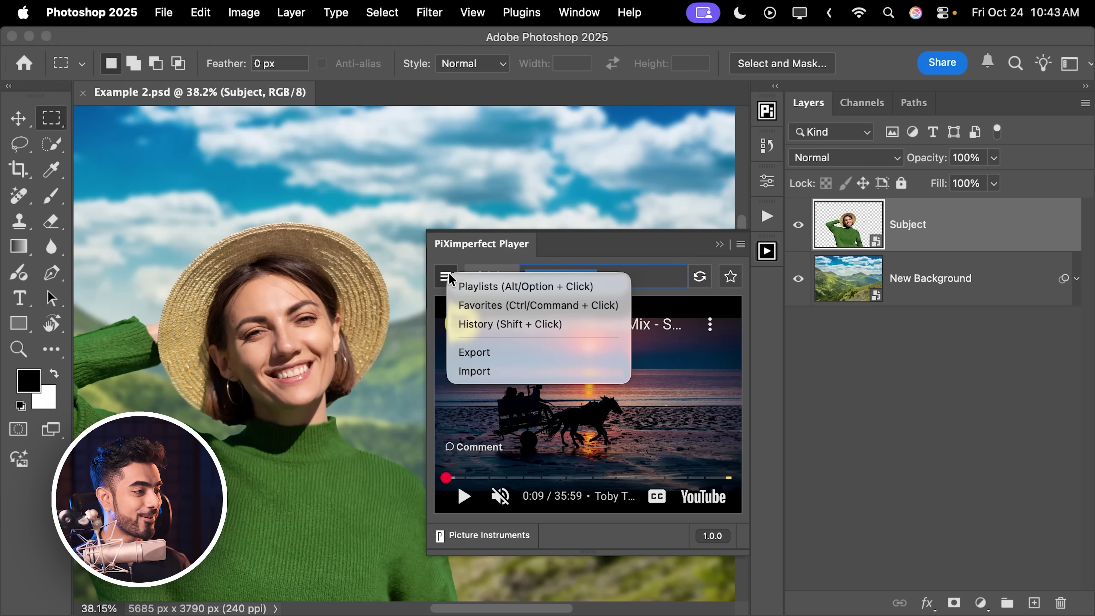
{"action": "left_click", "coordinate": [533, 285]}
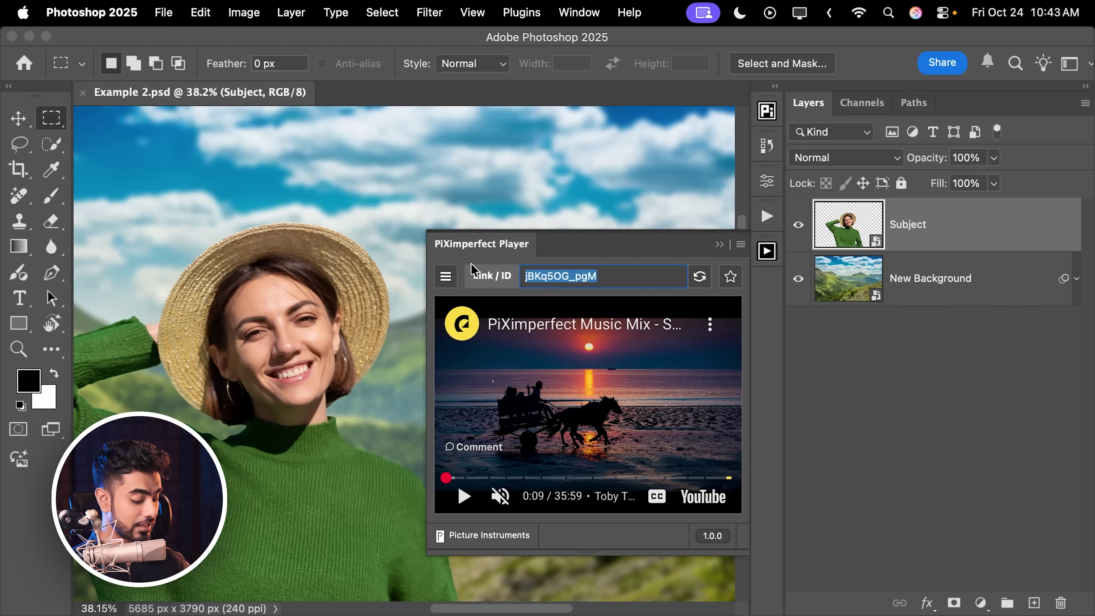
{"action": "left_click", "coordinate": [447, 282], "text": "alt"}
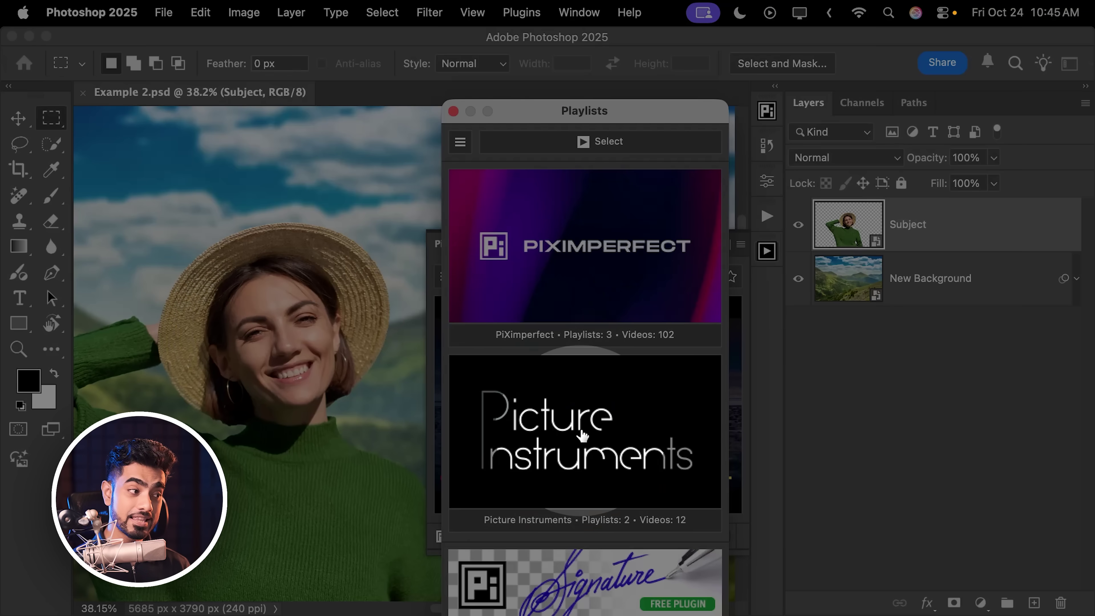
{"action": "left_click", "coordinate": [599, 430]}
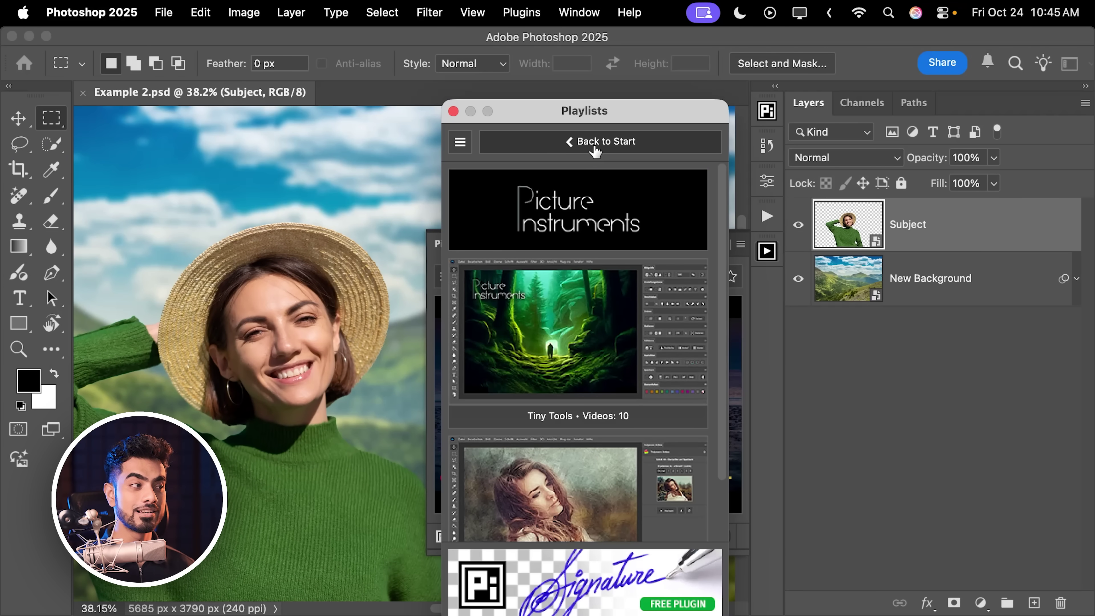
Return to the channel overview, open the PiXimperfect playlists and browse through them.
{"action": "left_click", "coordinate": [603, 149]}
{"action": "left_click", "coordinate": [686, 267]}
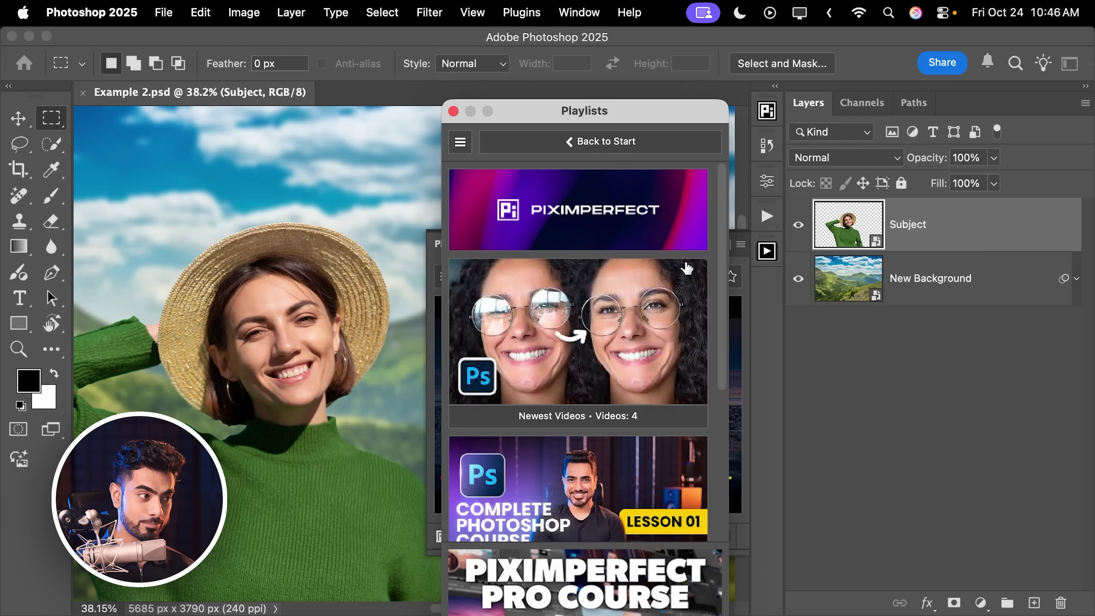
{"action": "scroll", "coordinate": [585, 379], "scroll_direction": "down", "scroll_amount": 3}
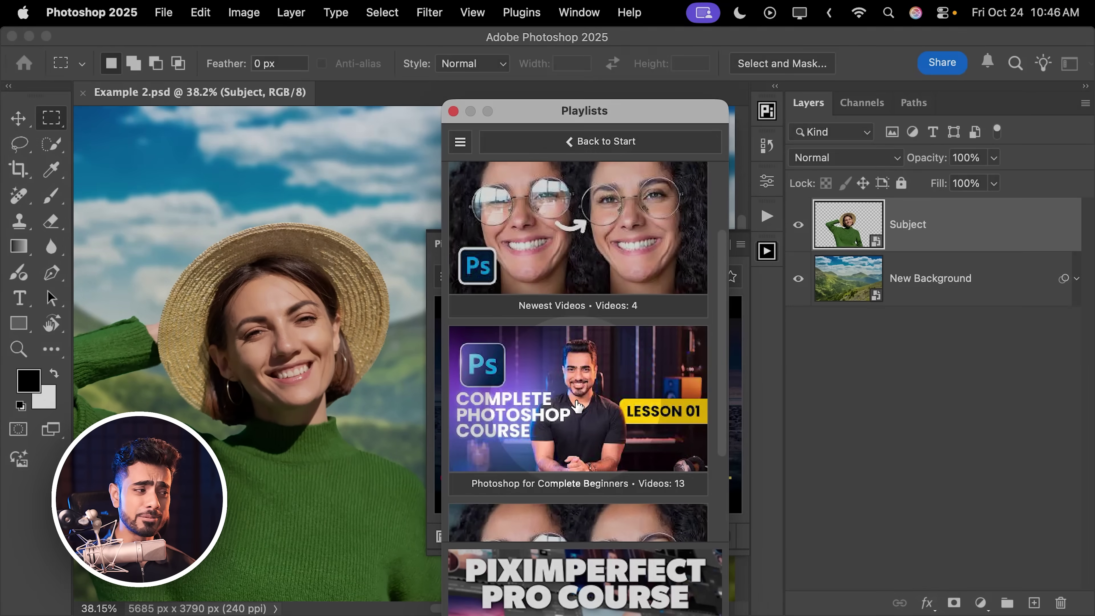
{"action": "scroll", "coordinate": [632, 324], "scroll_direction": "up", "scroll_amount": 3}
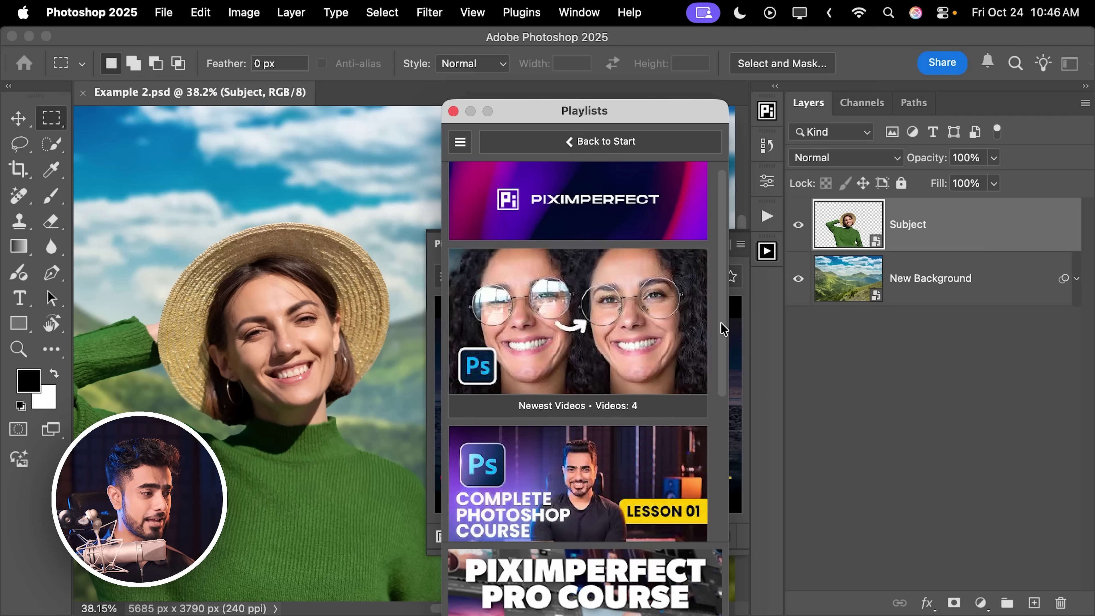